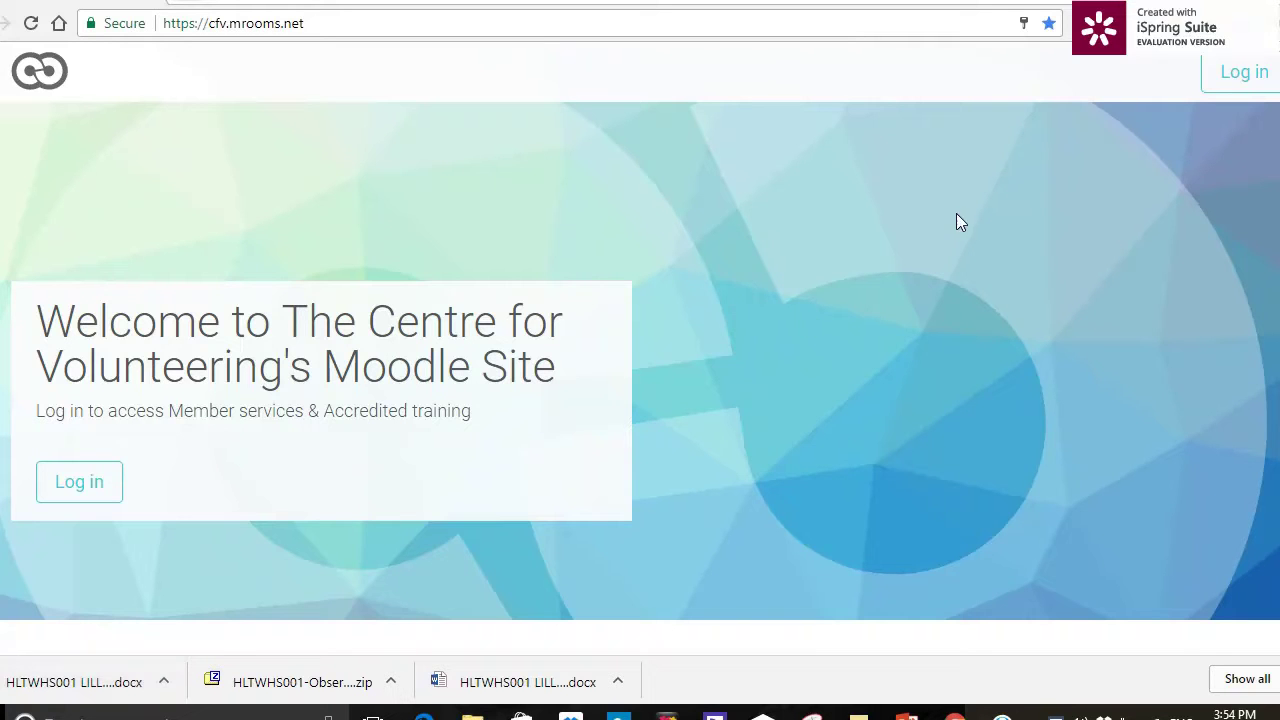
- On the Moodle login form, replace the saved admin login with the learner's email and password
{"action": "left_click", "coordinate": [1218, 93]}
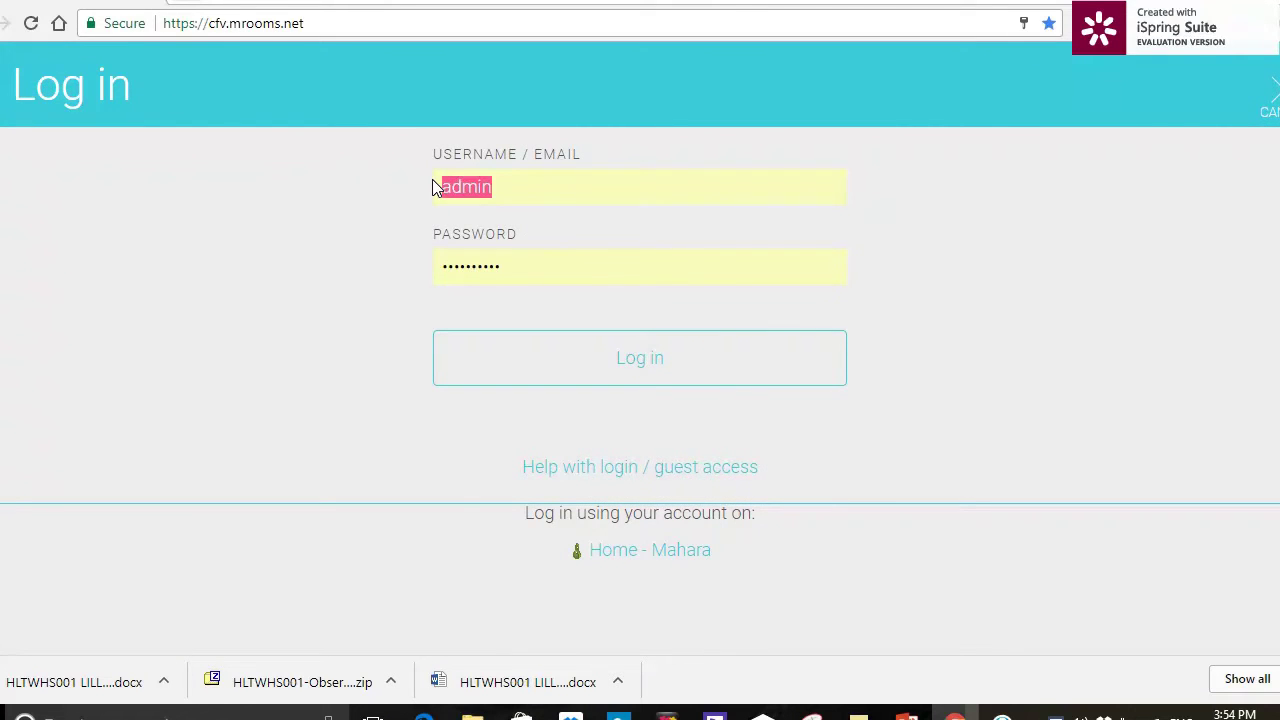
{"action": "double_click", "coordinate": [432, 187]}
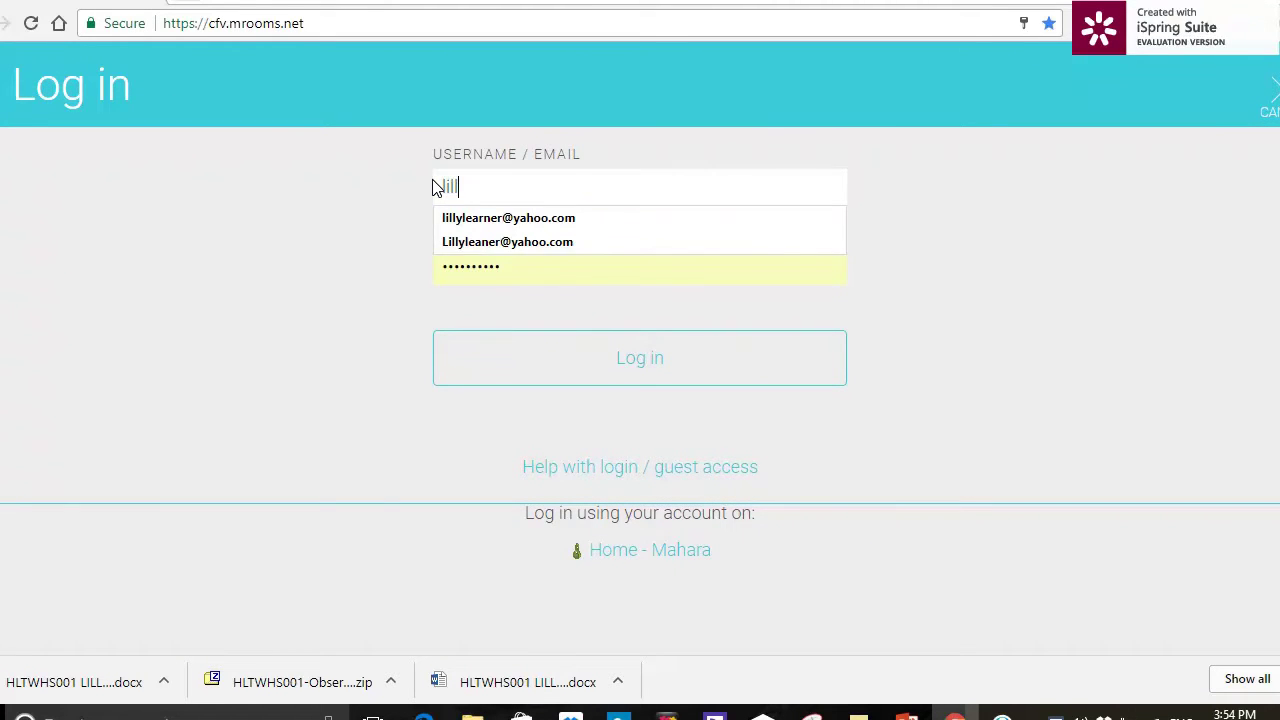
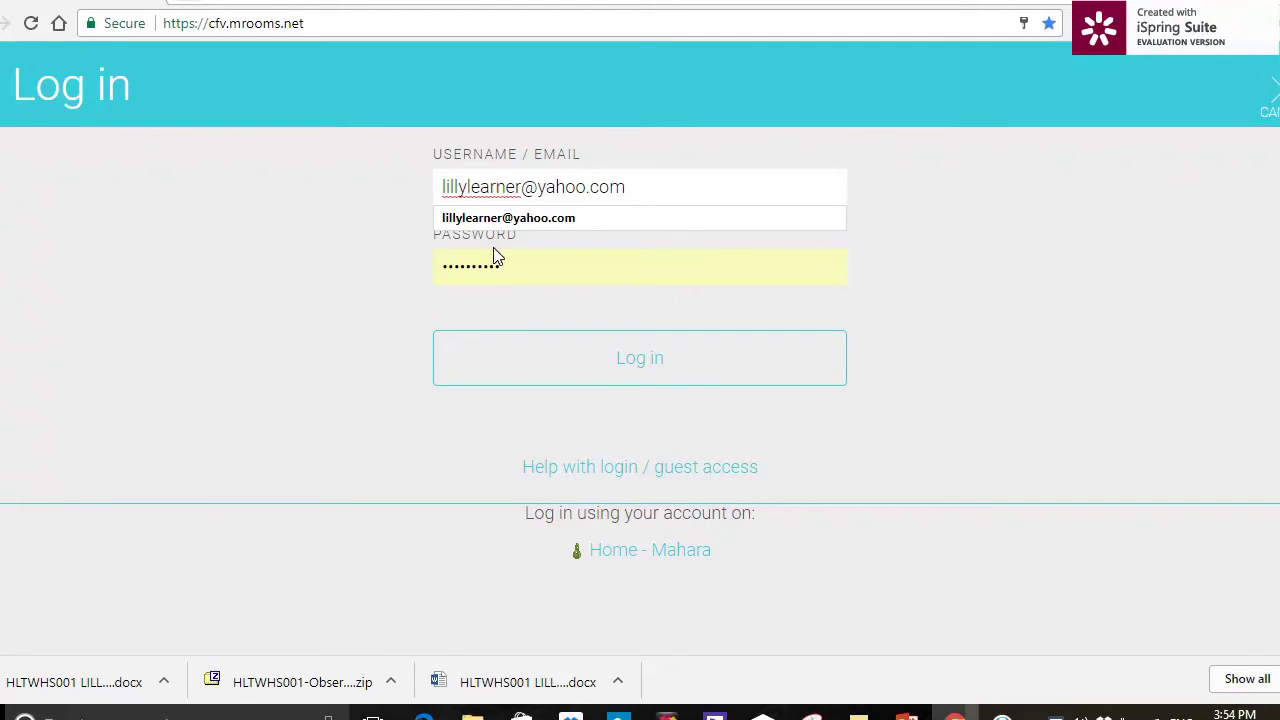
{"action": "left_click_drag", "start_coordinate": [591, 264], "coordinate": [397, 264]}
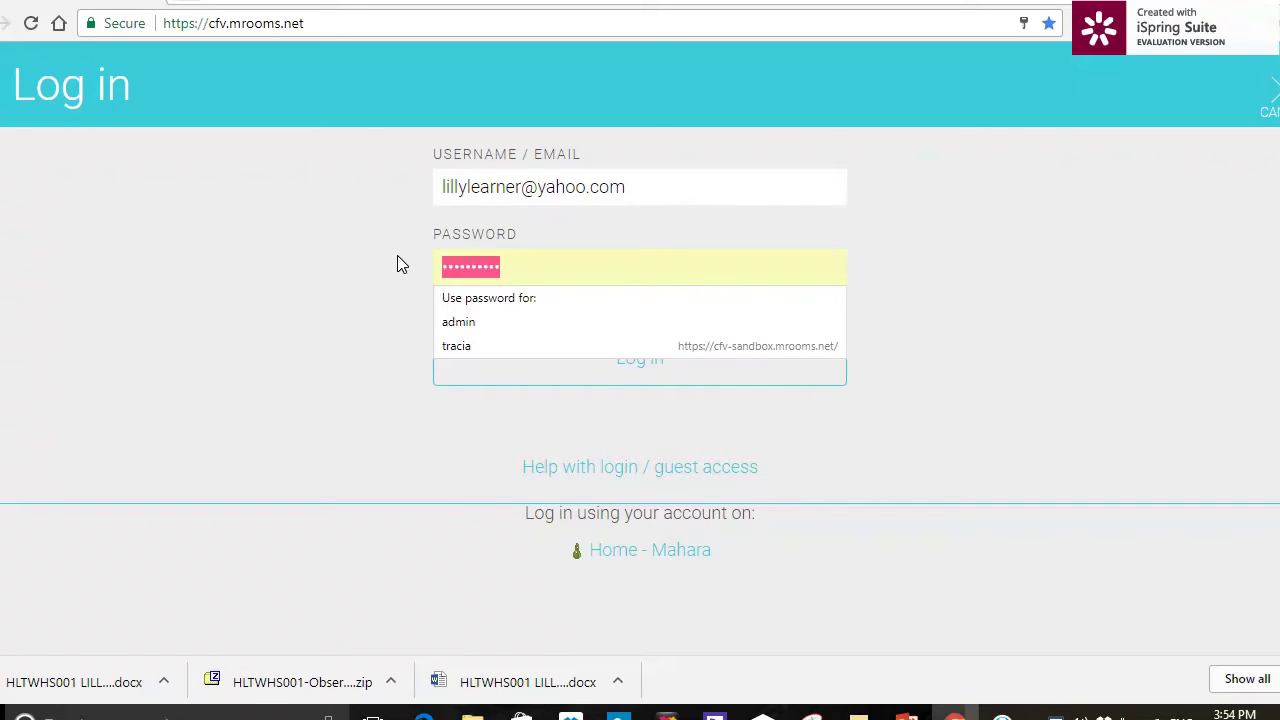
{"action": "type", "text": "****"}
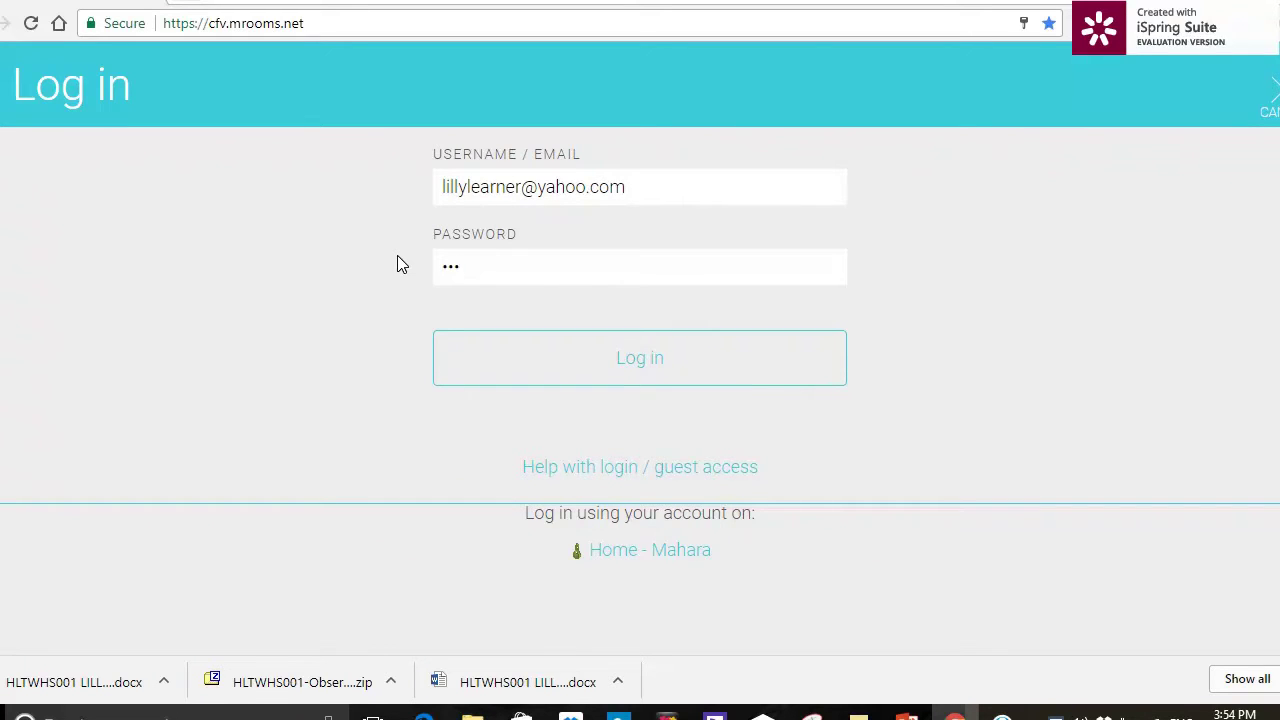
{"action": "type", "text": "*****"}
- Sign in as the learner and open the HLTWHS001 Participate in work health and safety course
{"action": "left_click", "coordinate": [549, 366]}
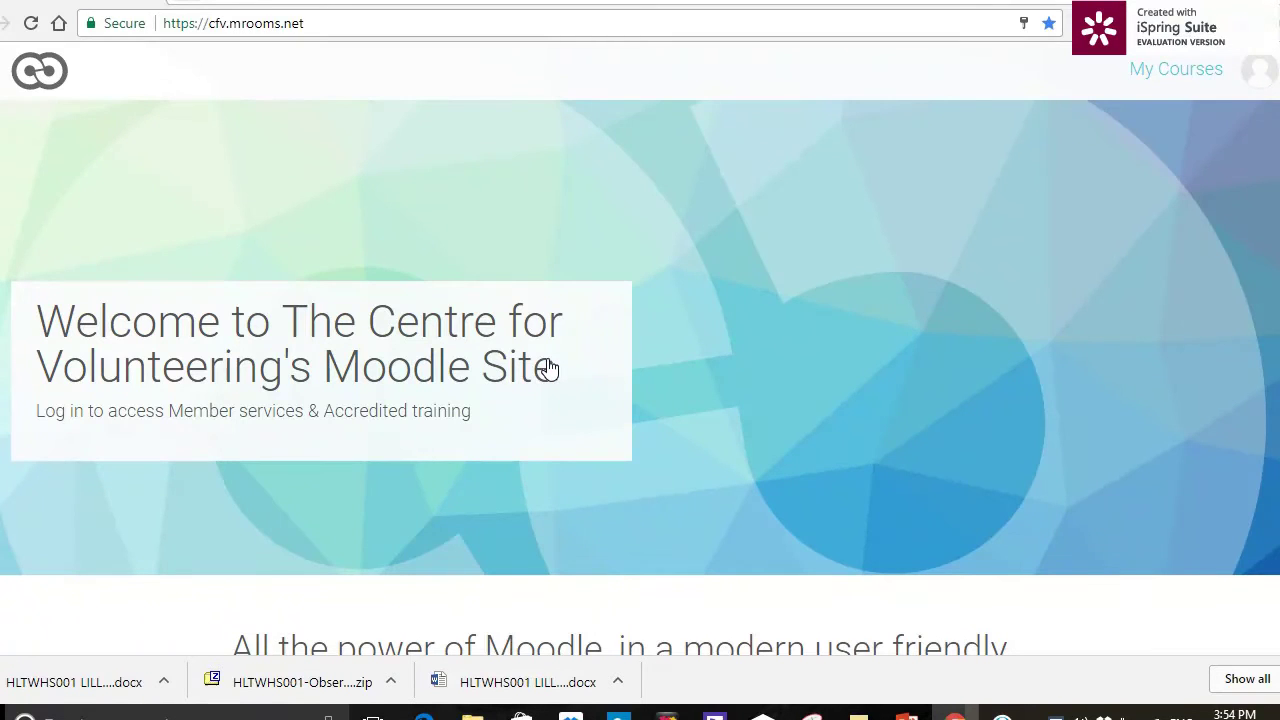
{"action": "left_click", "coordinate": [1152, 78]}
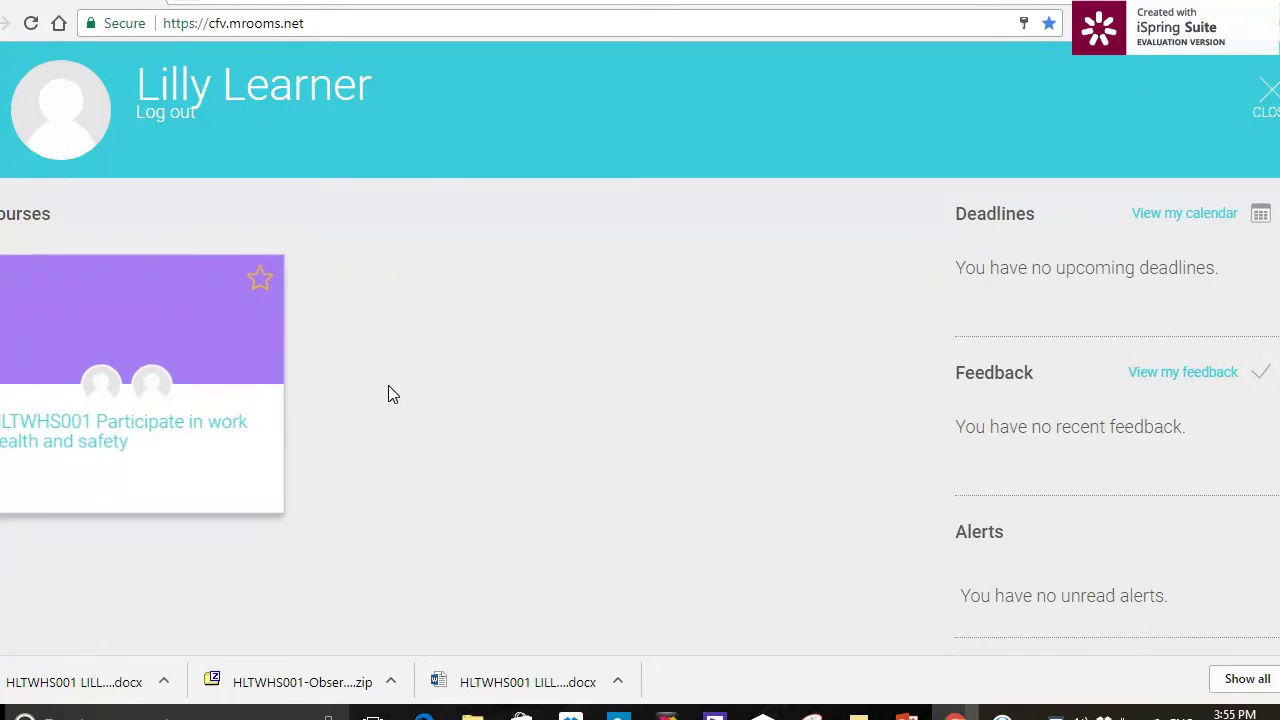
{"action": "left_click", "coordinate": [176, 438]}
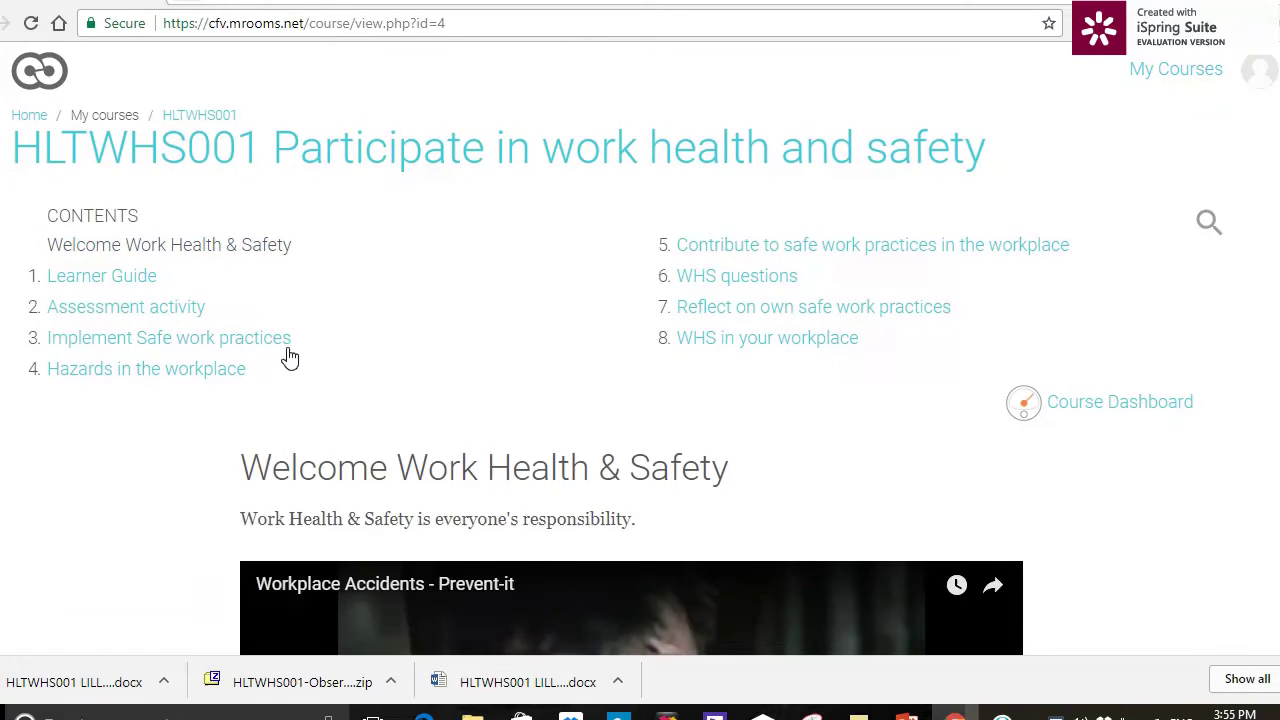
{"action": "scroll", "coordinate": [368, 330], "scroll_direction": "down", "scroll_amount": 6}
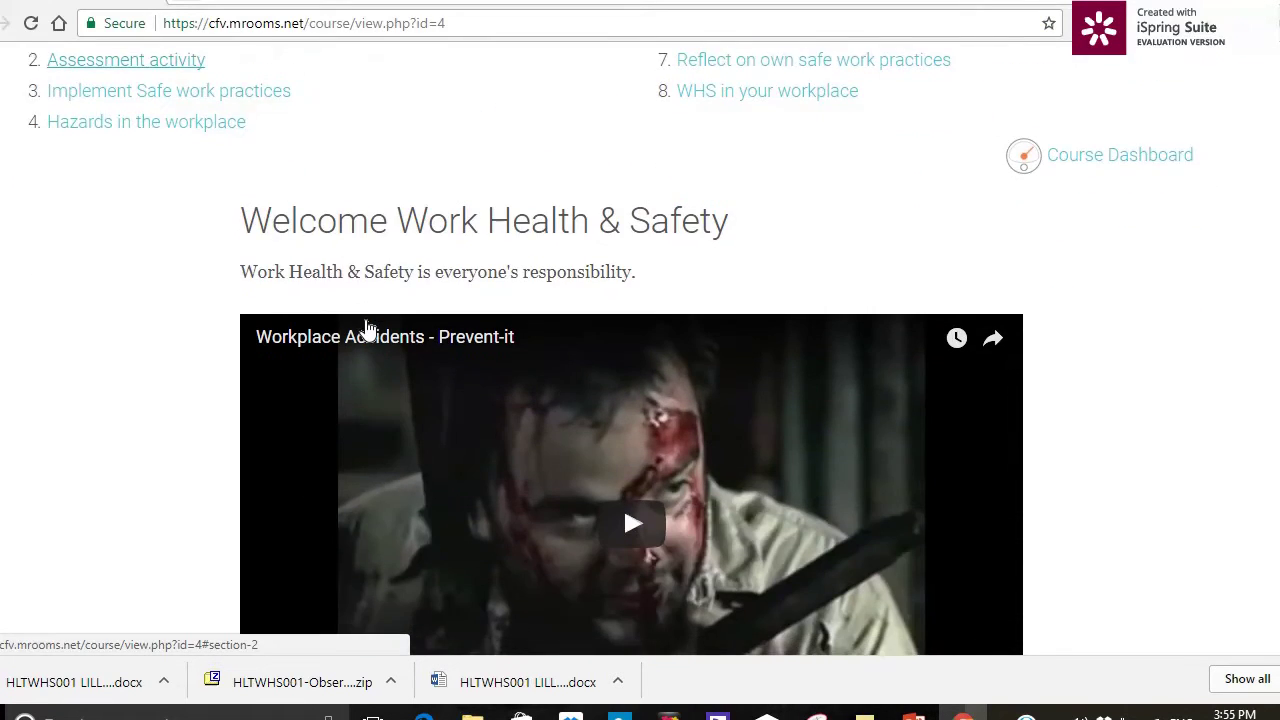
{"action": "scroll", "coordinate": [368, 330], "scroll_direction": "up", "scroll_amount": 6}
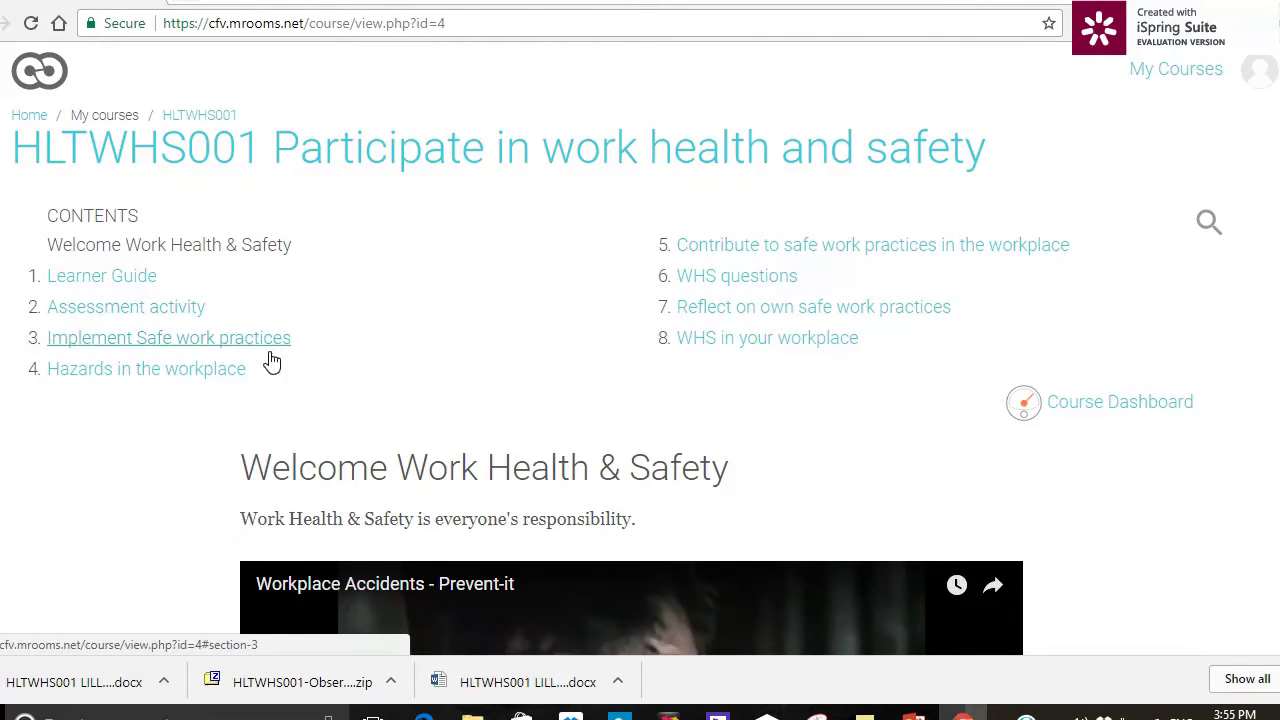
- Read the Under WHS laws, Introduction and Work Health and Safety Act 2011 chapters, then return to Learner Guide
{"action": "left_click", "coordinate": [143, 288]}
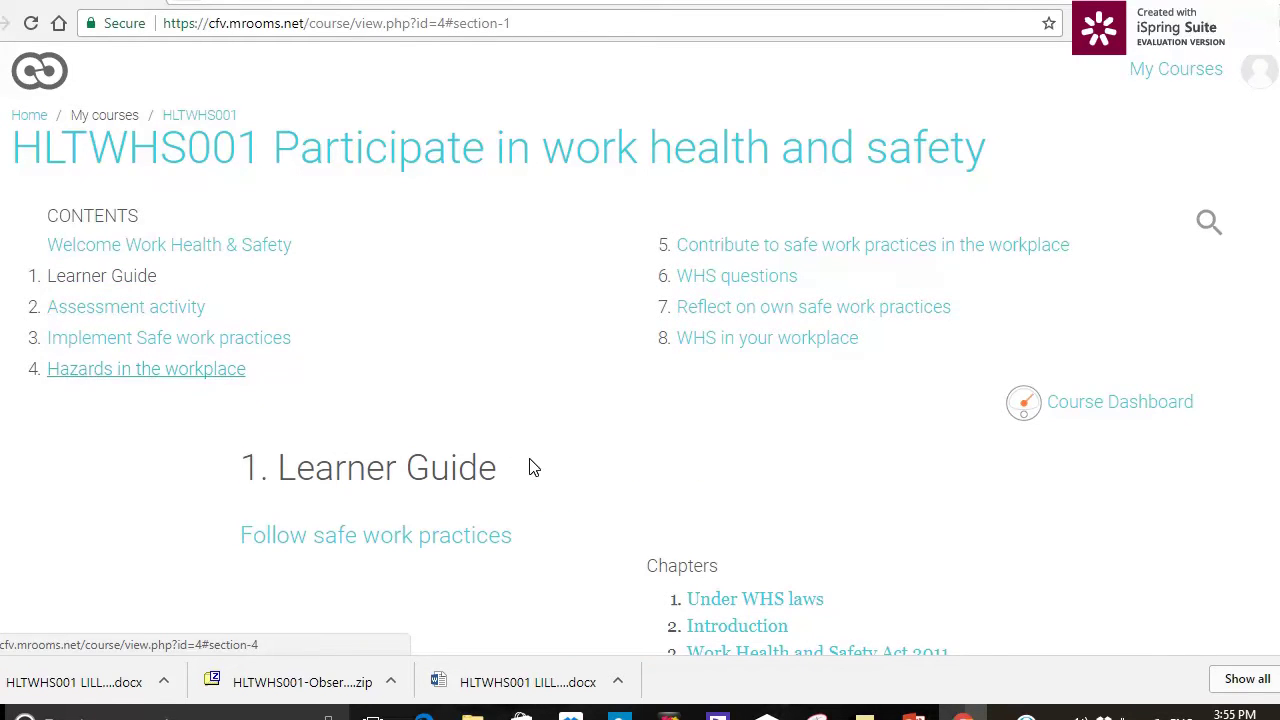
{"action": "scroll", "coordinate": [533, 467], "scroll_direction": "down", "scroll_amount": 3}
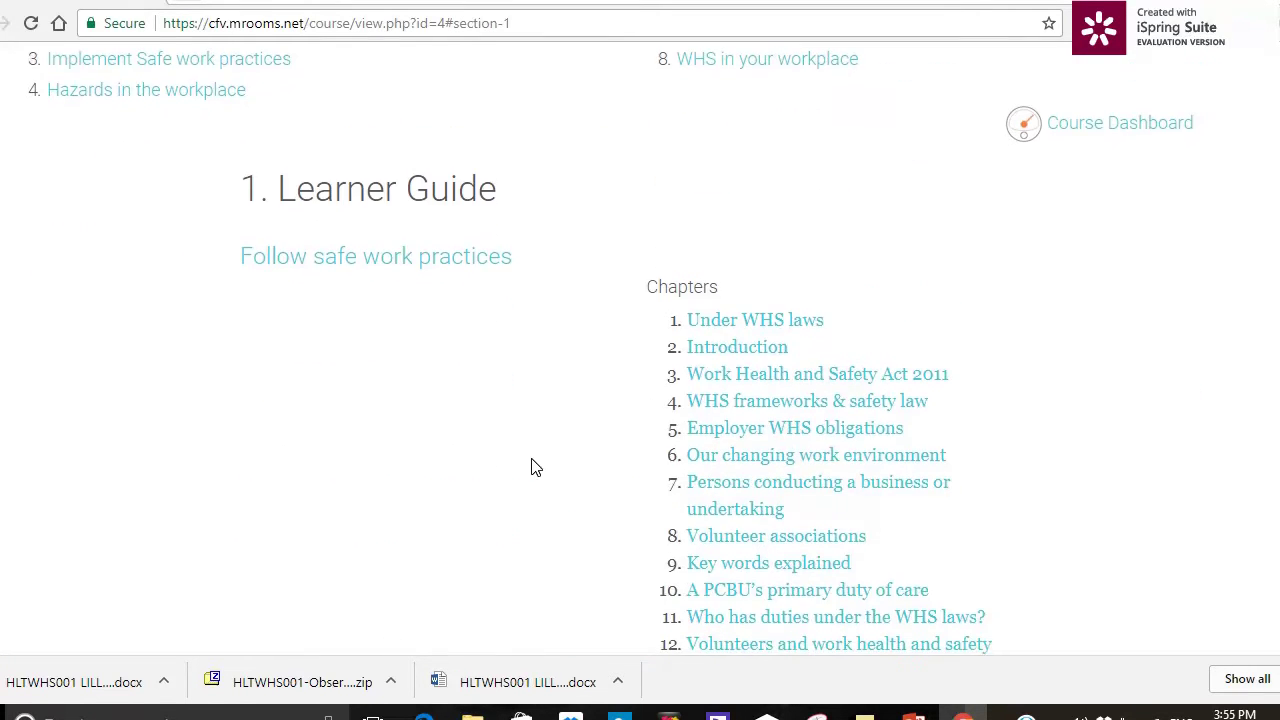
{"action": "left_click", "coordinate": [736, 330]}
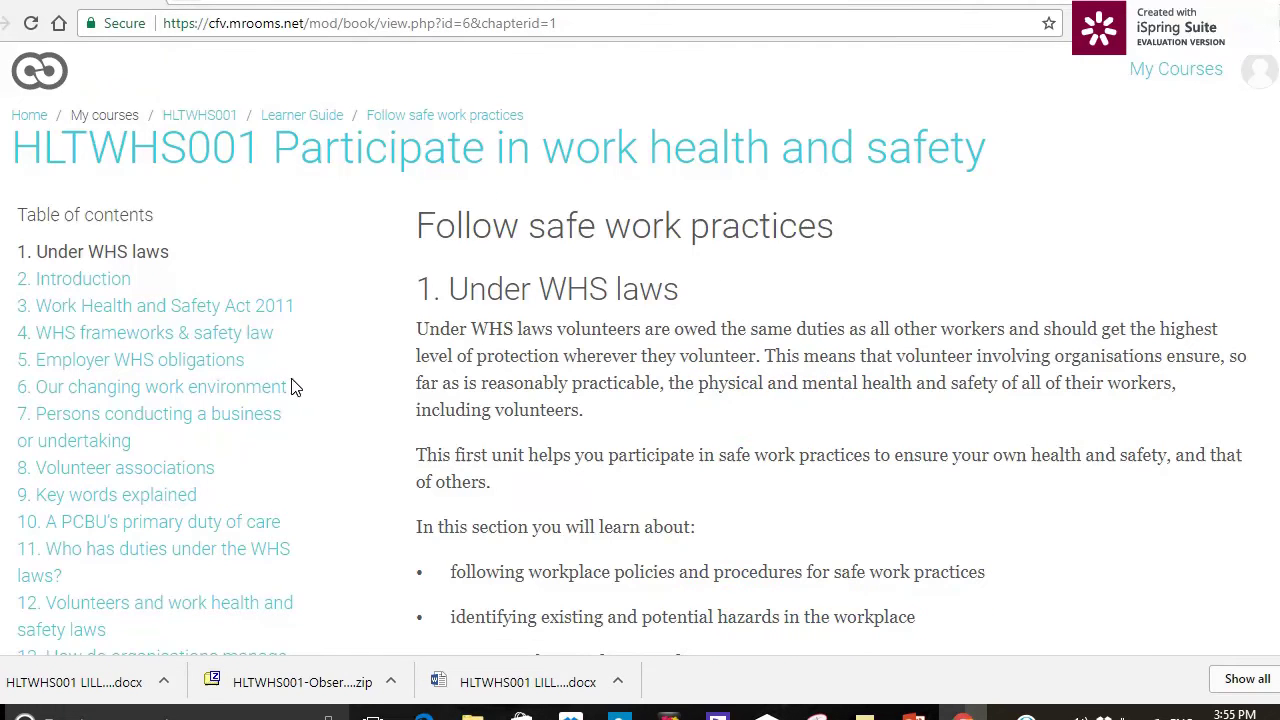
{"action": "scroll", "coordinate": [295, 387], "scroll_direction": "down", "scroll_amount": 3}
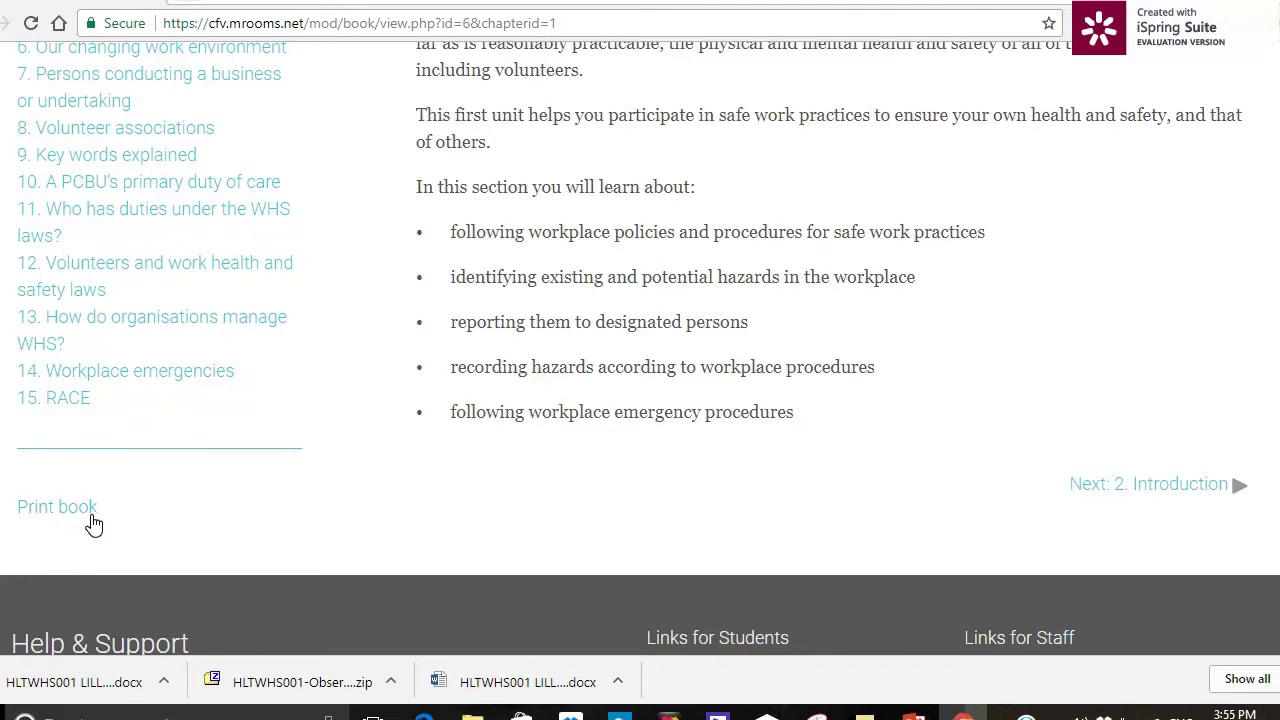
{"action": "scroll", "coordinate": [380, 437], "scroll_direction": "up", "scroll_amount": 3}
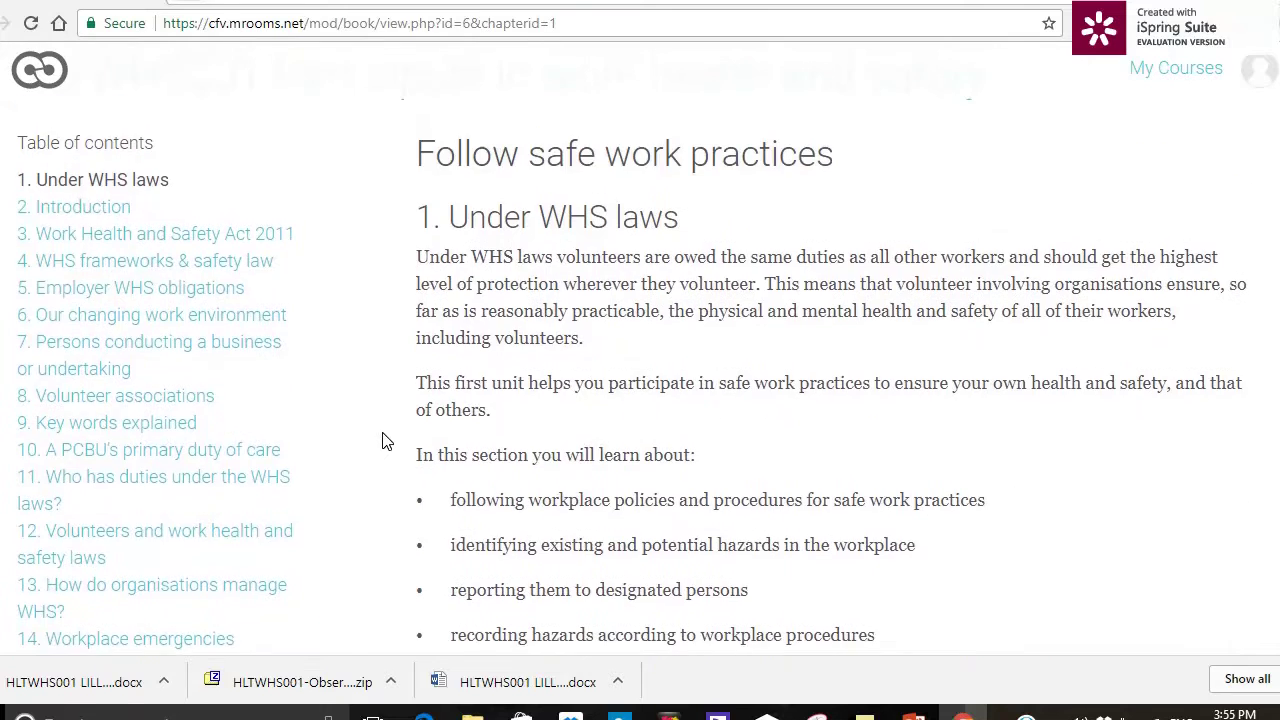
{"action": "left_click", "coordinate": [97, 210]}
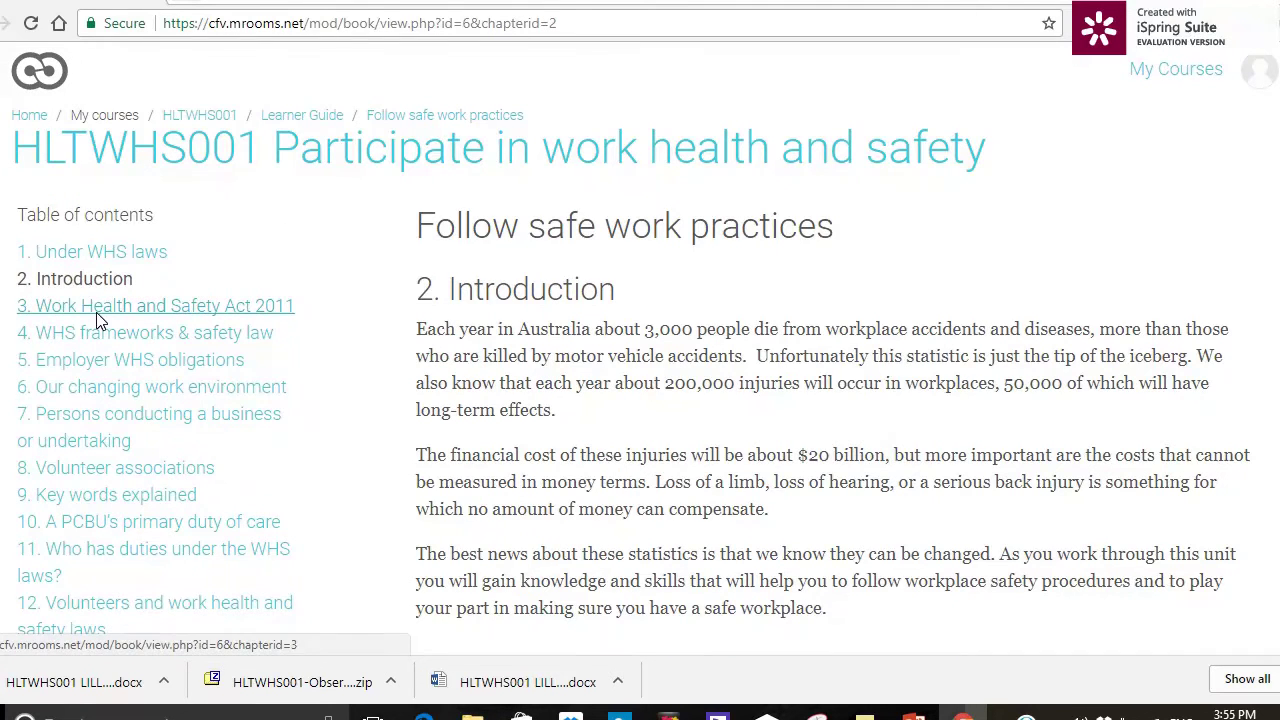
{"action": "left_click", "coordinate": [97, 318]}
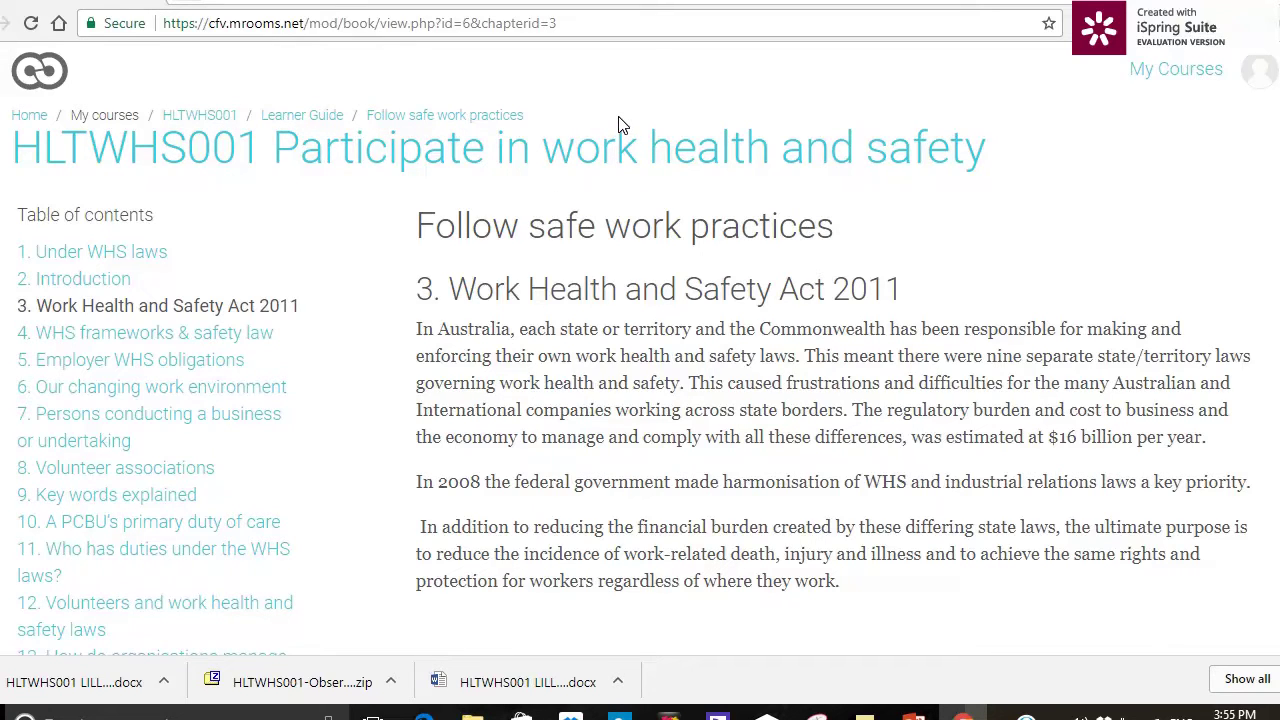
{"action": "left_click", "coordinate": [270, 113]}
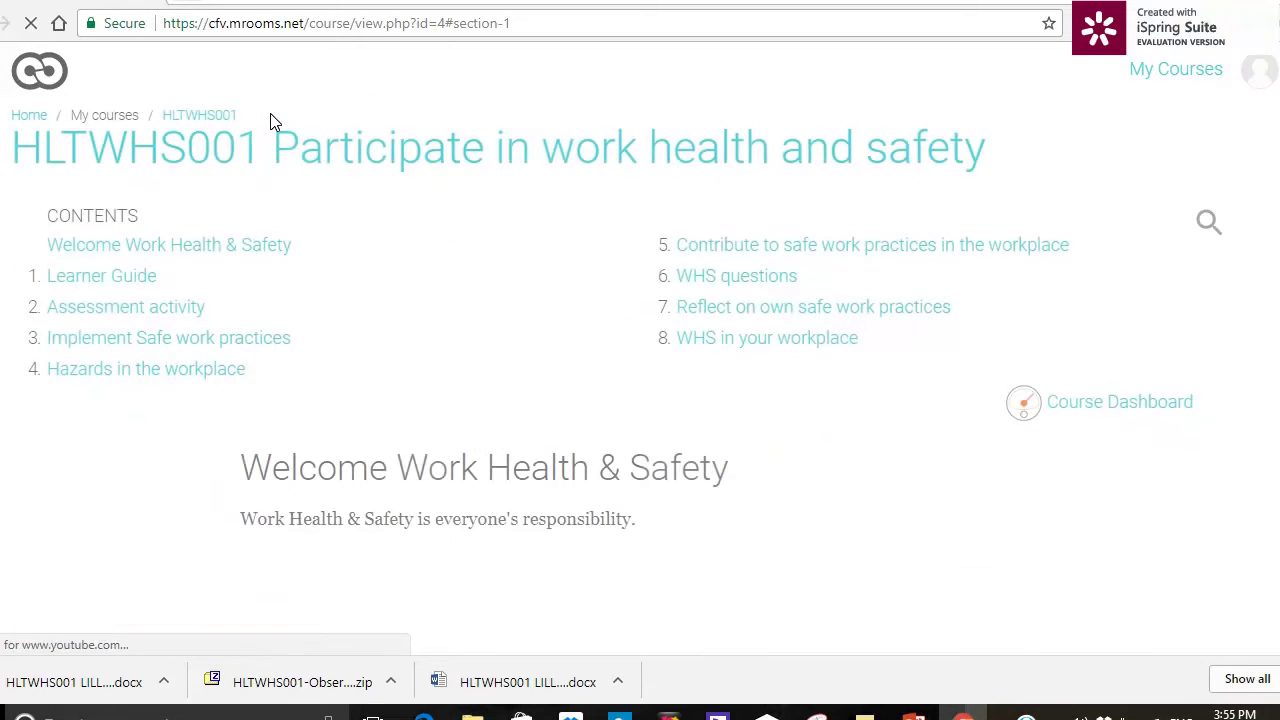
- Start a new attempt at the Assessment questions quiz in the Assessment activity section
{"action": "left_click", "coordinate": [190, 312]}
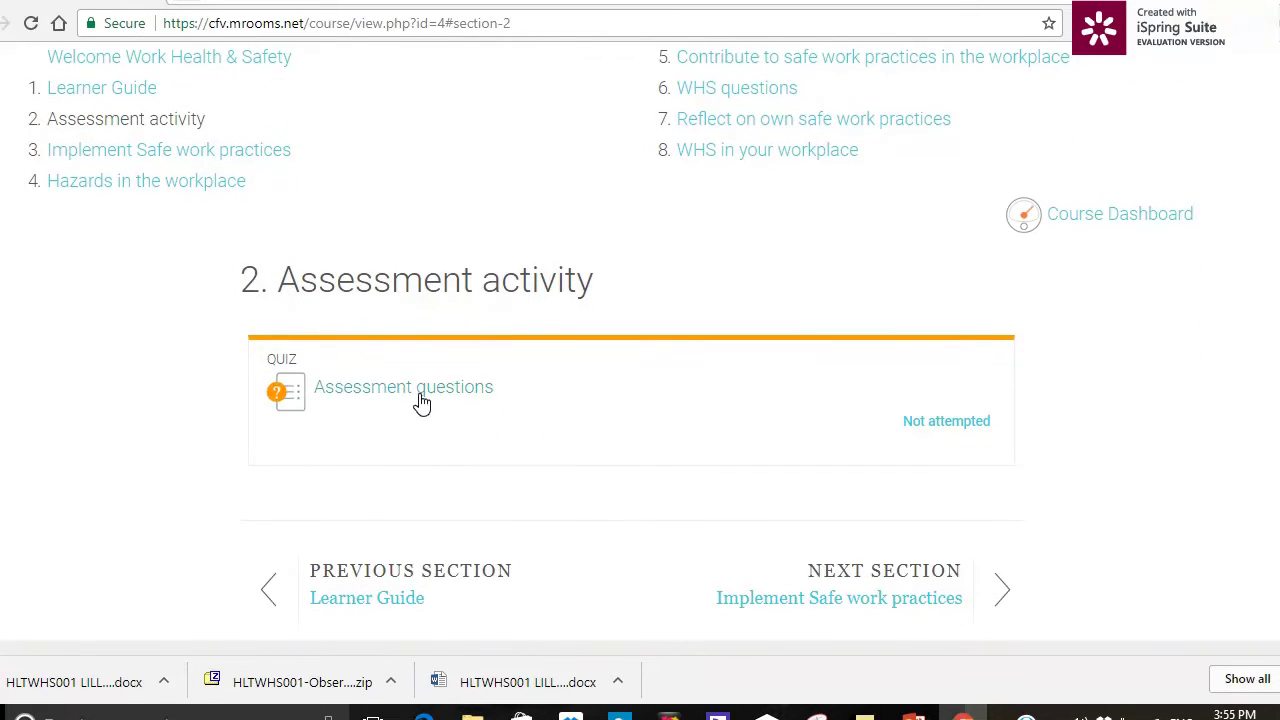
{"action": "left_click", "coordinate": [421, 397]}
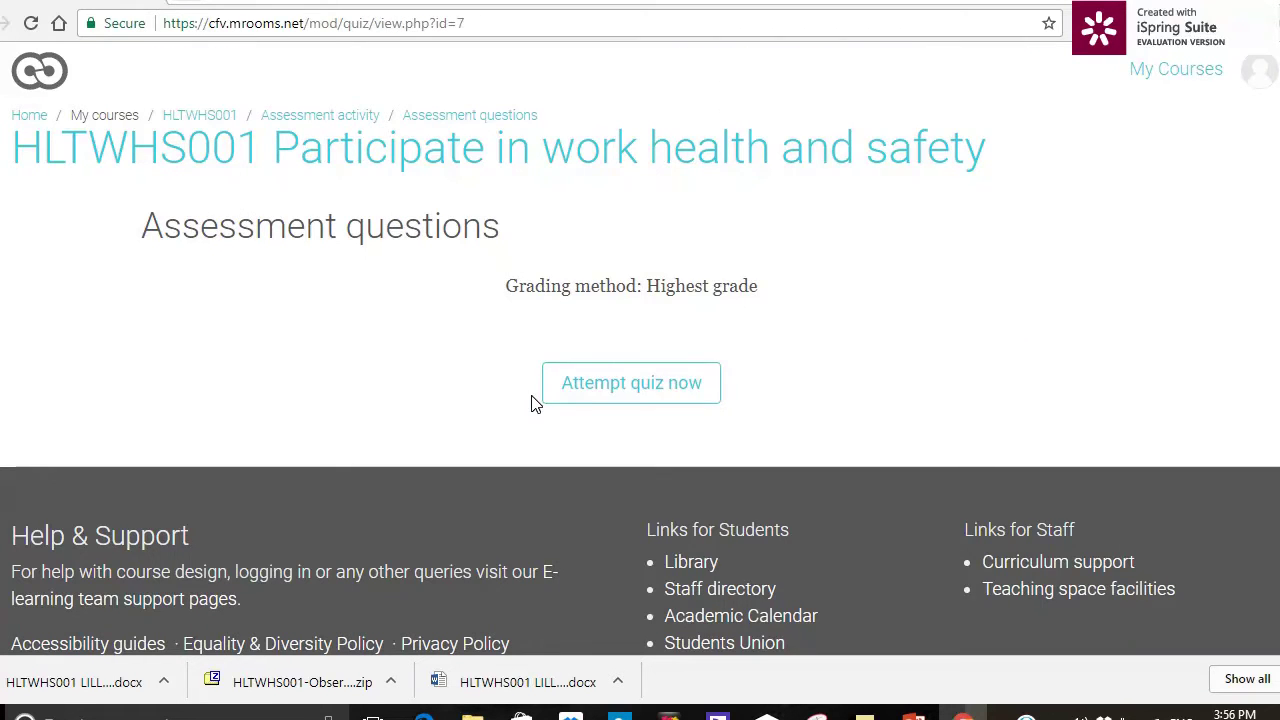
{"action": "left_click", "coordinate": [596, 388]}
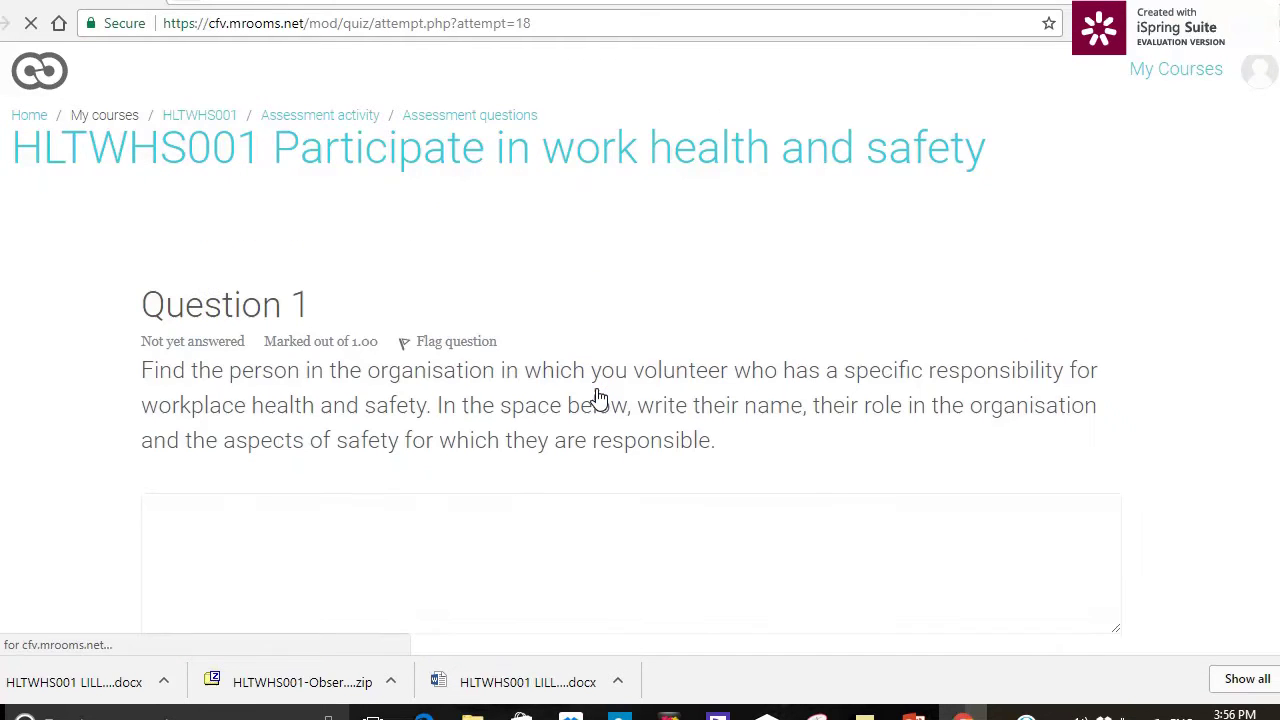
- Enter placeholder answers for Question 1 and Question 2
{"action": "left_click", "coordinate": [358, 572]}
{"action": "type", "text": "jlajsd;asdkjf;adkjfk"}
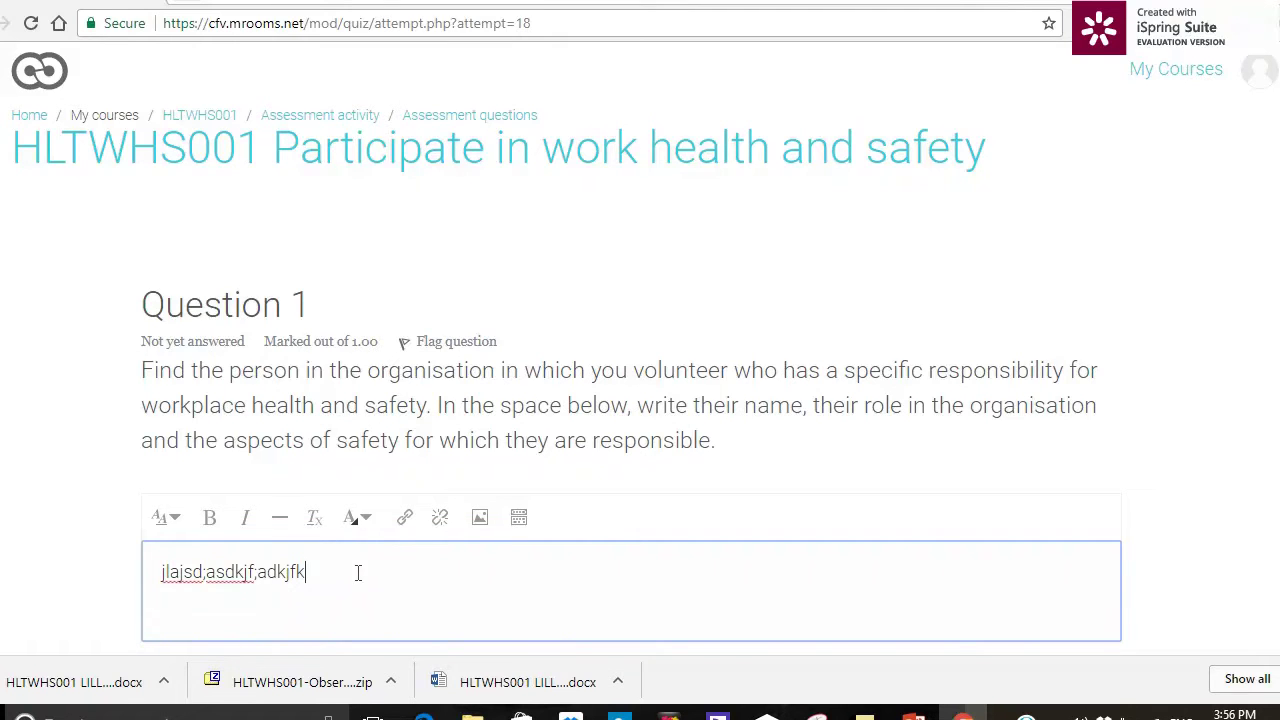
{"action": "scroll", "coordinate": [671, 509], "scroll_direction": "down", "scroll_amount": 3}
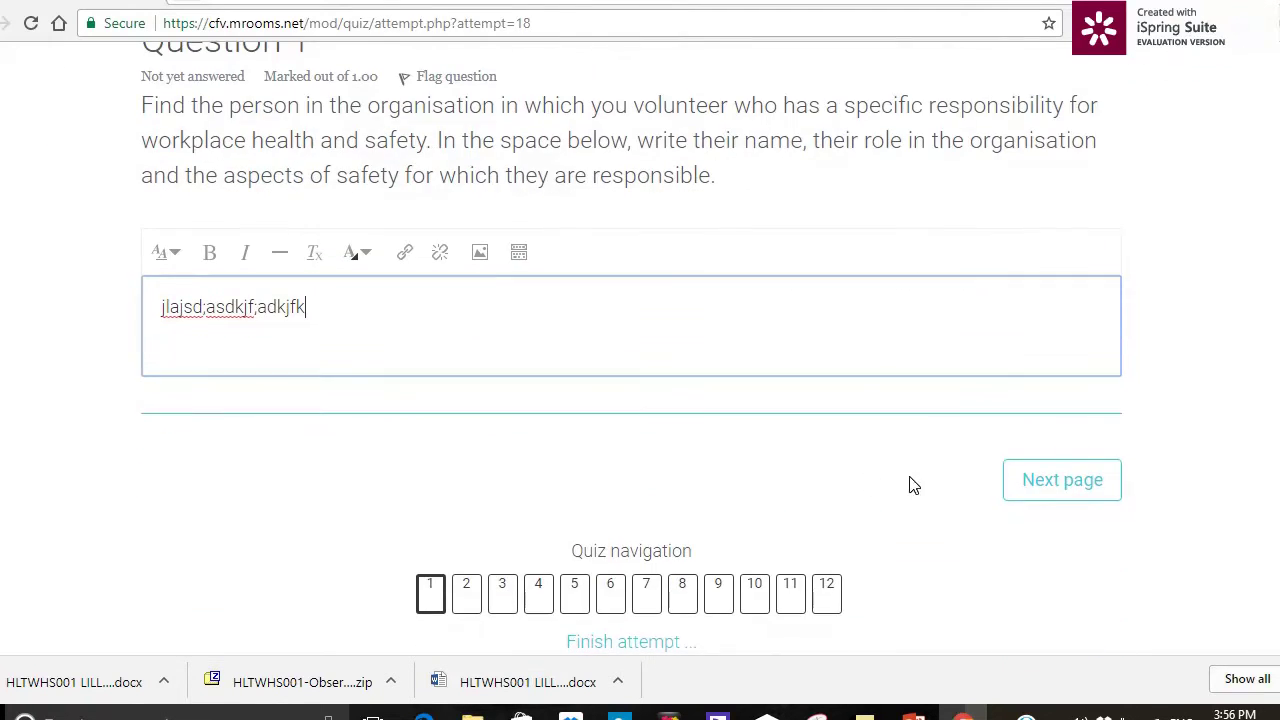
{"action": "left_click", "coordinate": [1037, 481]}
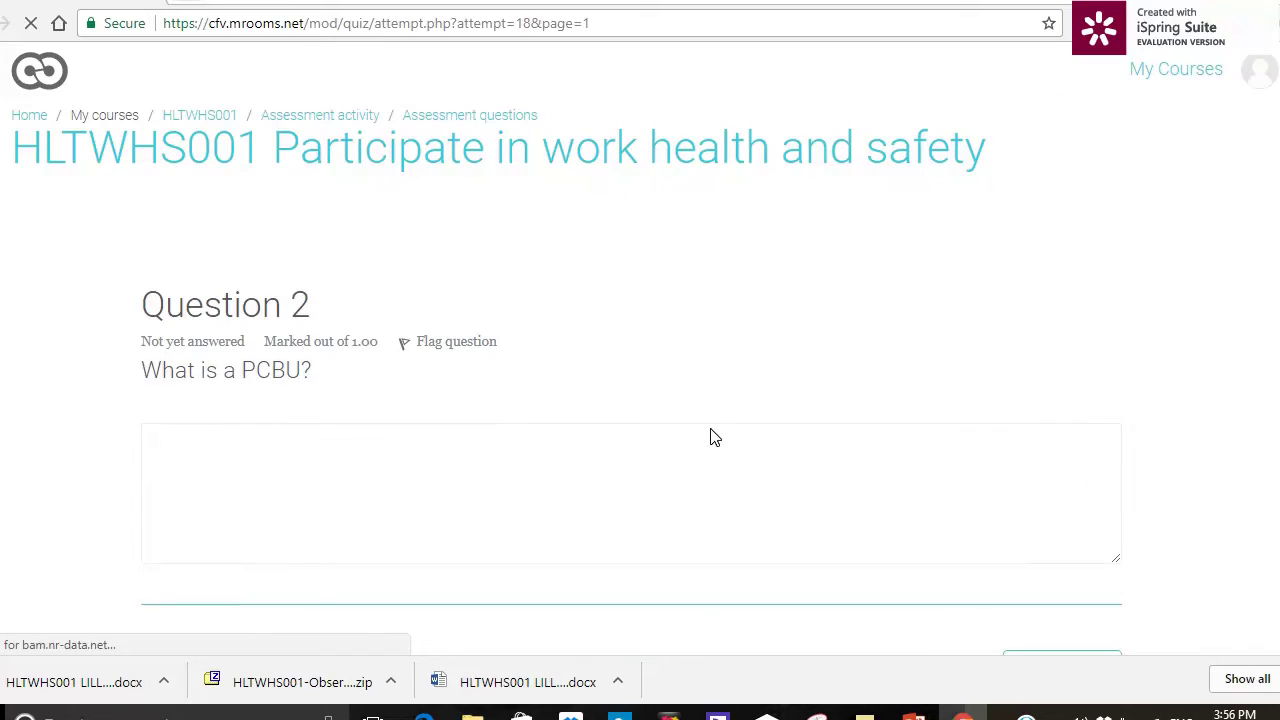
{"action": "left_click", "coordinate": [369, 504]}
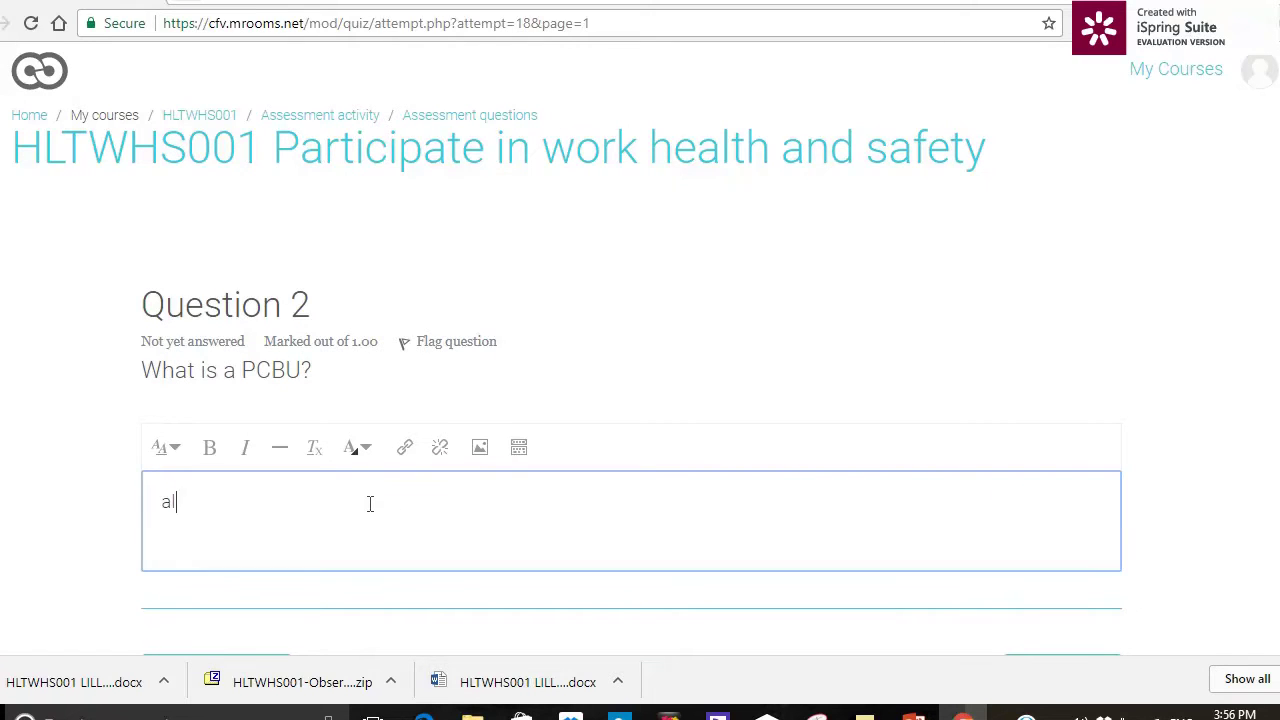
{"action": "type", "text": "ald;djkf;lasdjk;j"}
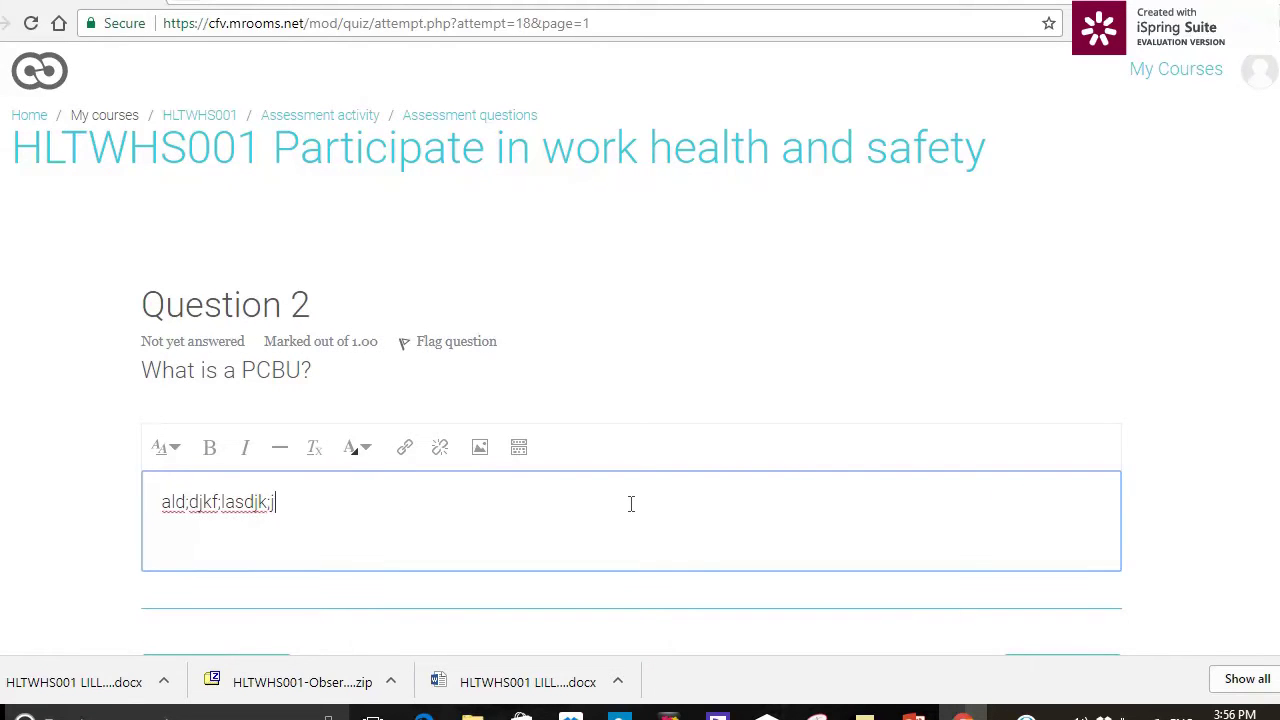
{"action": "scroll", "coordinate": [631, 503], "scroll_direction": "down", "scroll_amount": 3}
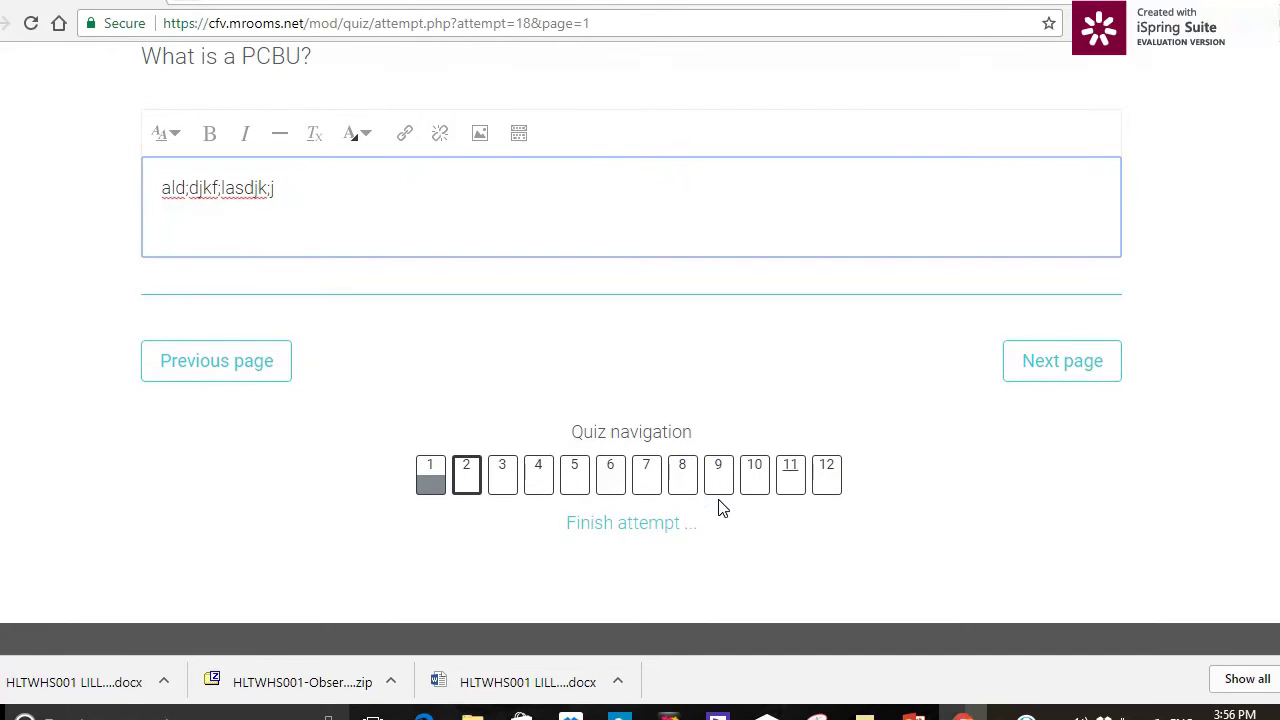
- Submit all answers of the quiz attempt and confirm the final submission
{"action": "left_click", "coordinate": [663, 530]}
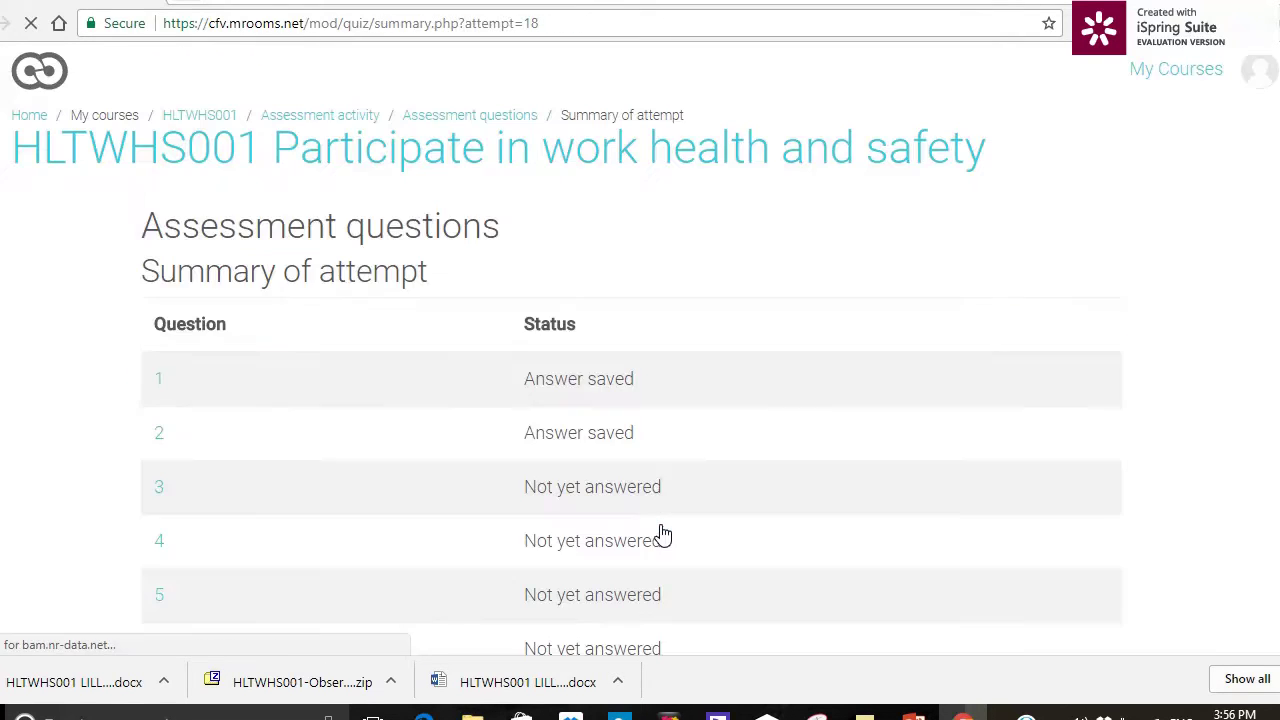
{"action": "scroll", "coordinate": [813, 457], "scroll_direction": "down", "scroll_amount": 8}
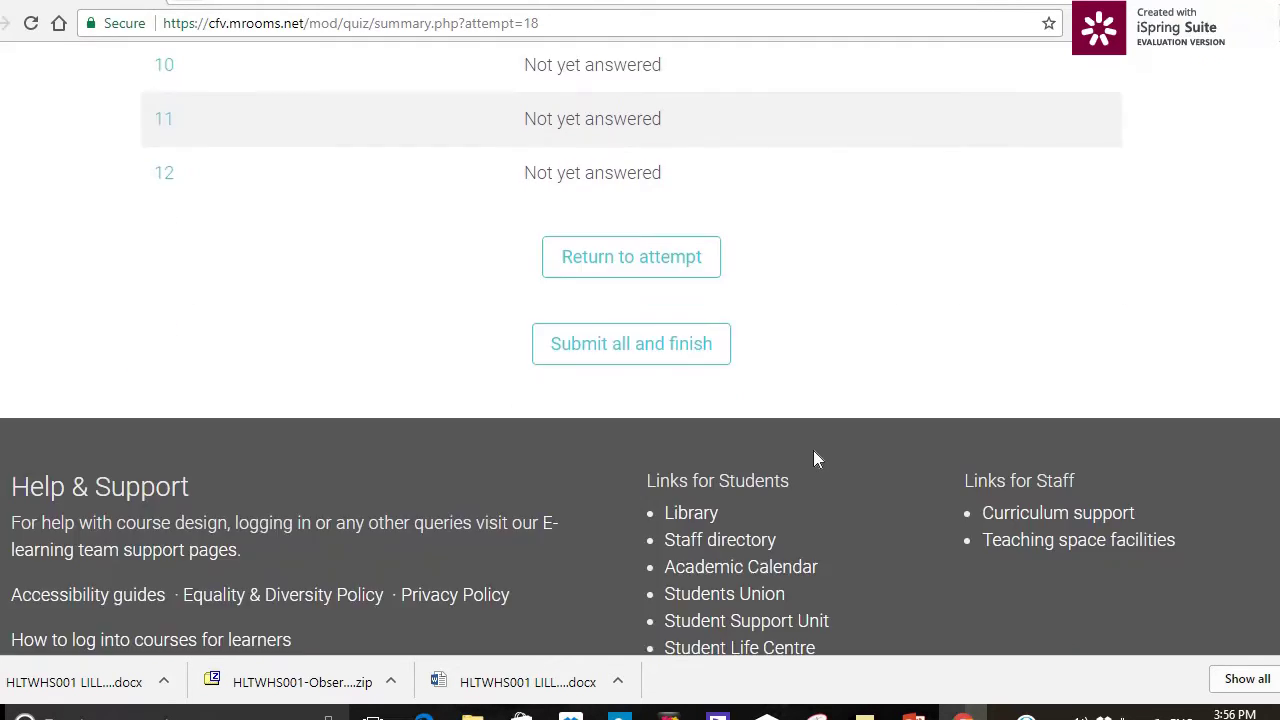
{"action": "scroll", "coordinate": [813, 457], "scroll_direction": "down", "scroll_amount": 1}
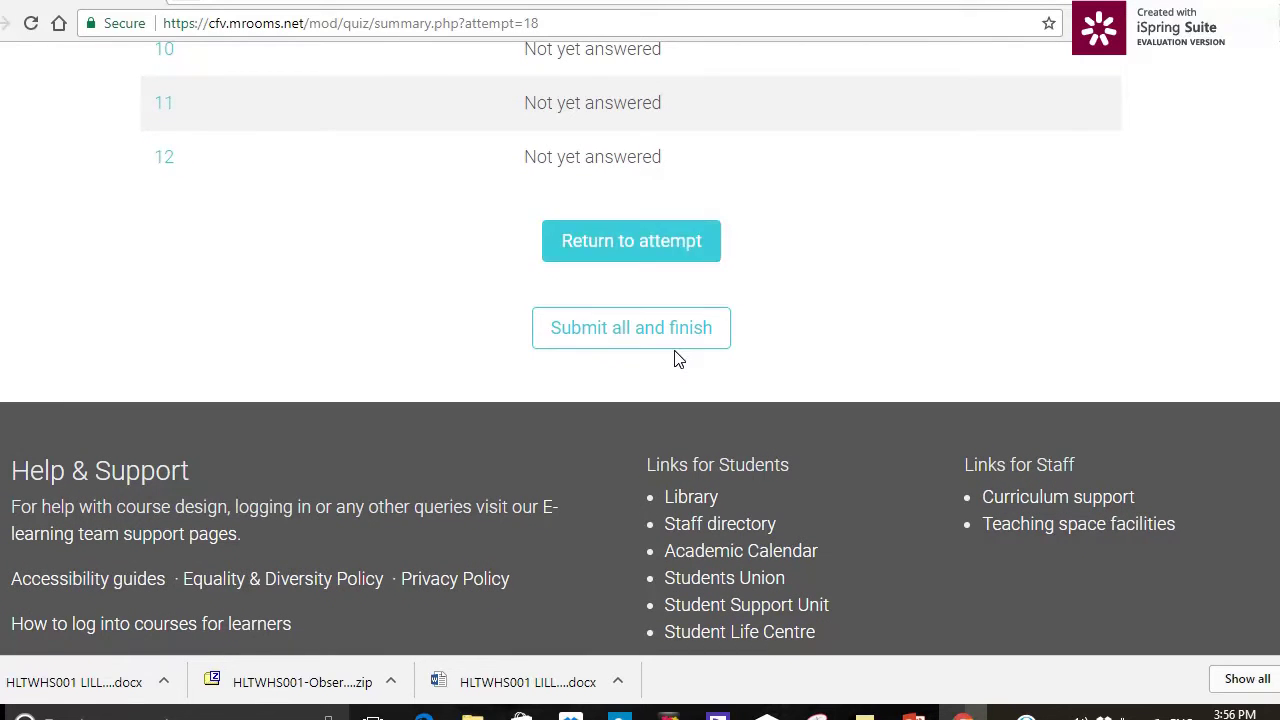
{"action": "left_click", "coordinate": [674, 338]}
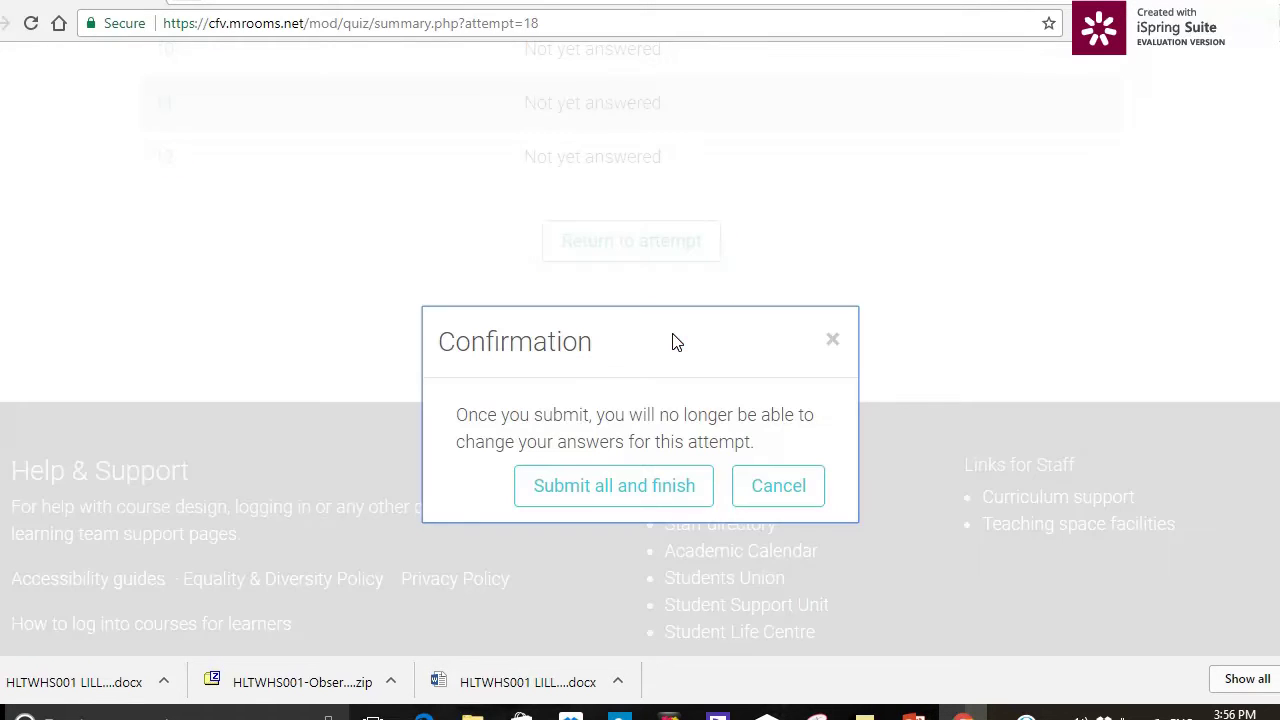
{"action": "left_click", "coordinate": [585, 489]}
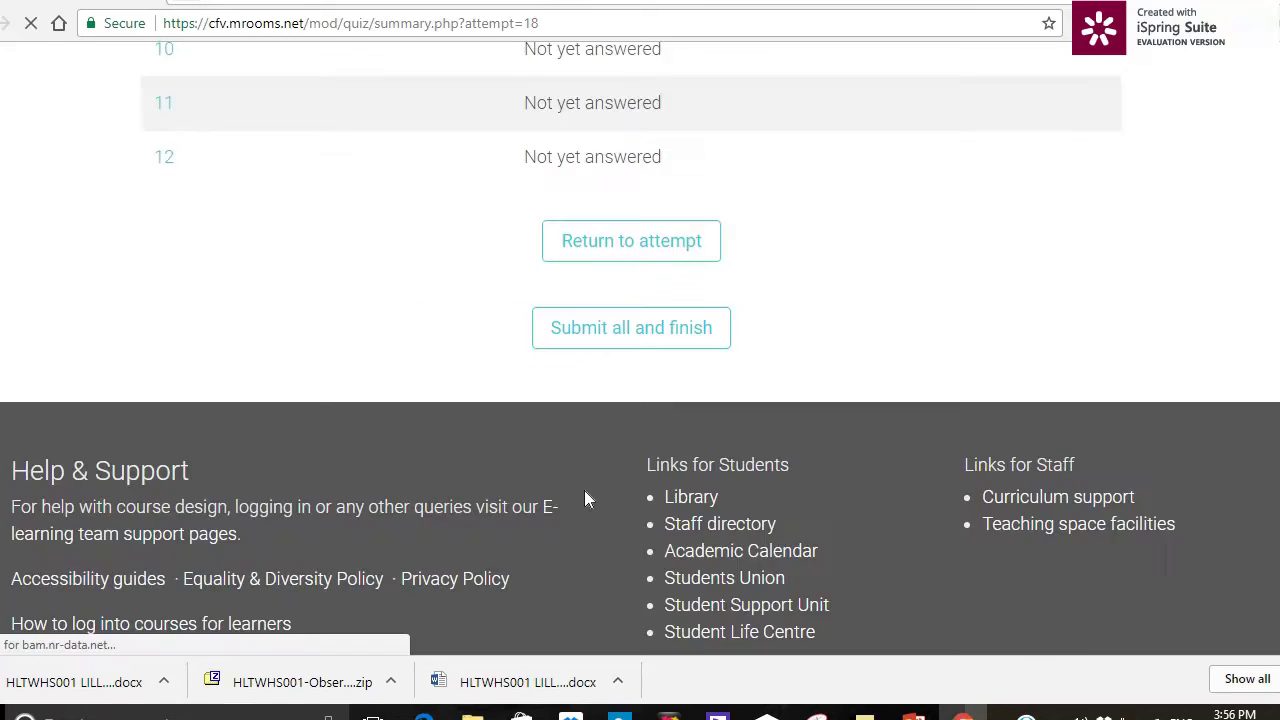
- Look through the attempt review and finish it, returning to the quiz overview
{"action": "scroll", "coordinate": [588, 498], "scroll_direction": "down", "scroll_amount": 6}
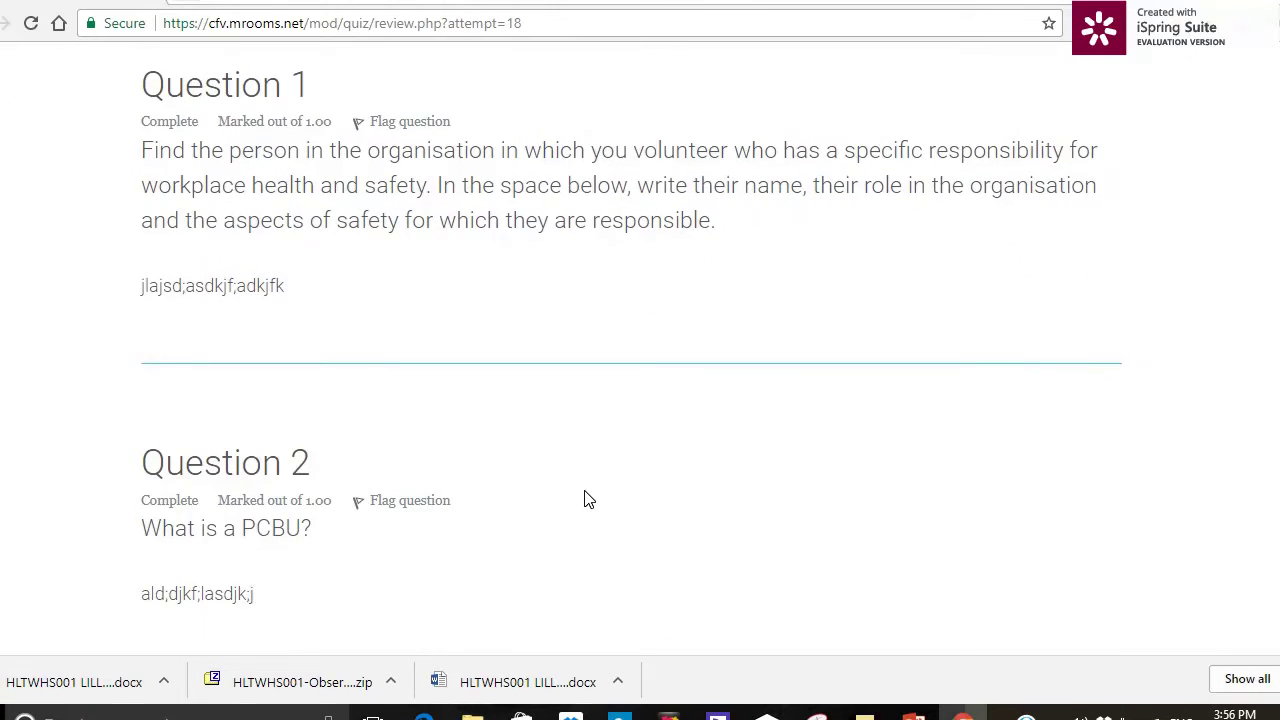
{"action": "scroll", "coordinate": [588, 498], "scroll_direction": "down", "scroll_amount": 8}
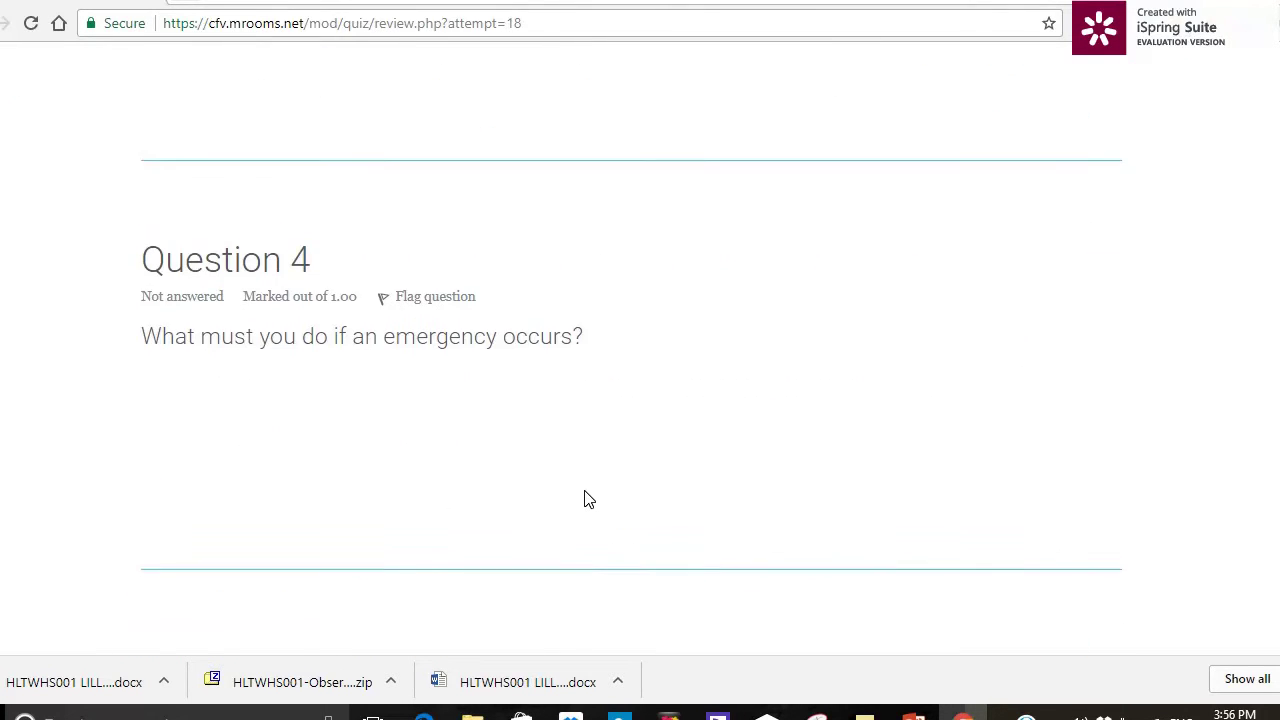
{"action": "scroll", "coordinate": [588, 498], "scroll_direction": "down", "scroll_amount": 10}
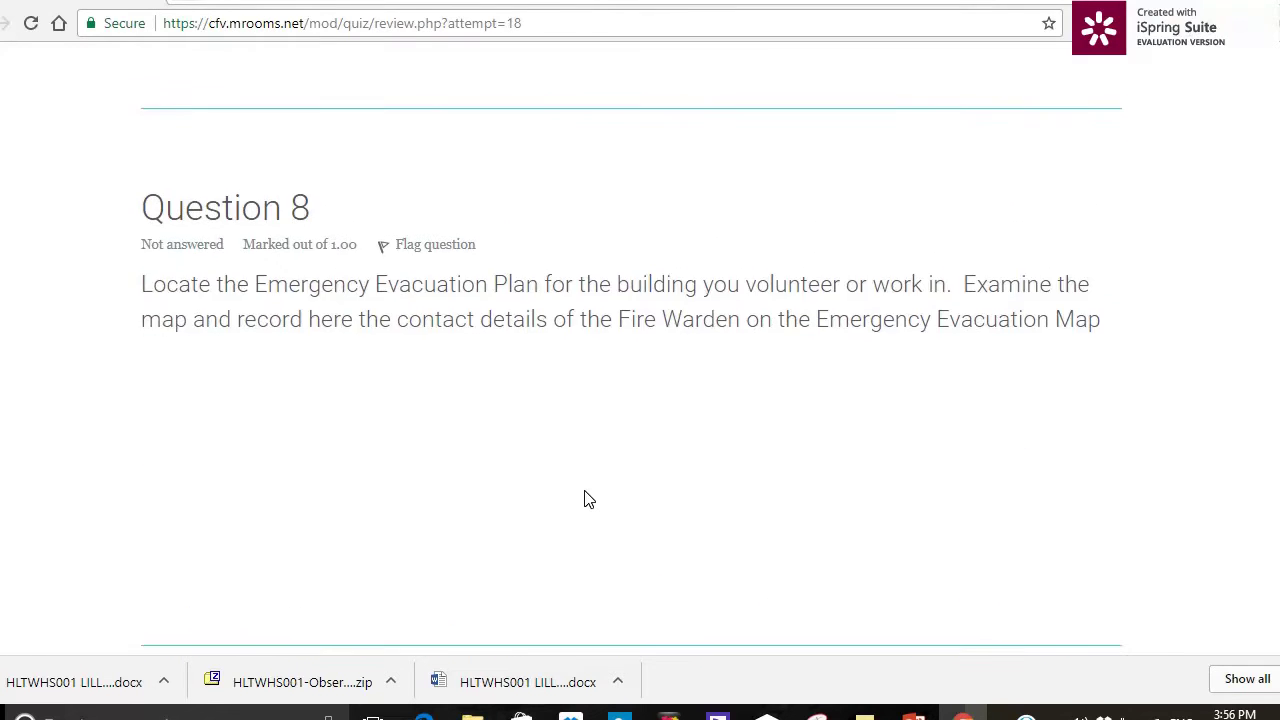
{"action": "scroll", "coordinate": [588, 498], "scroll_direction": "down", "scroll_amount": 10}
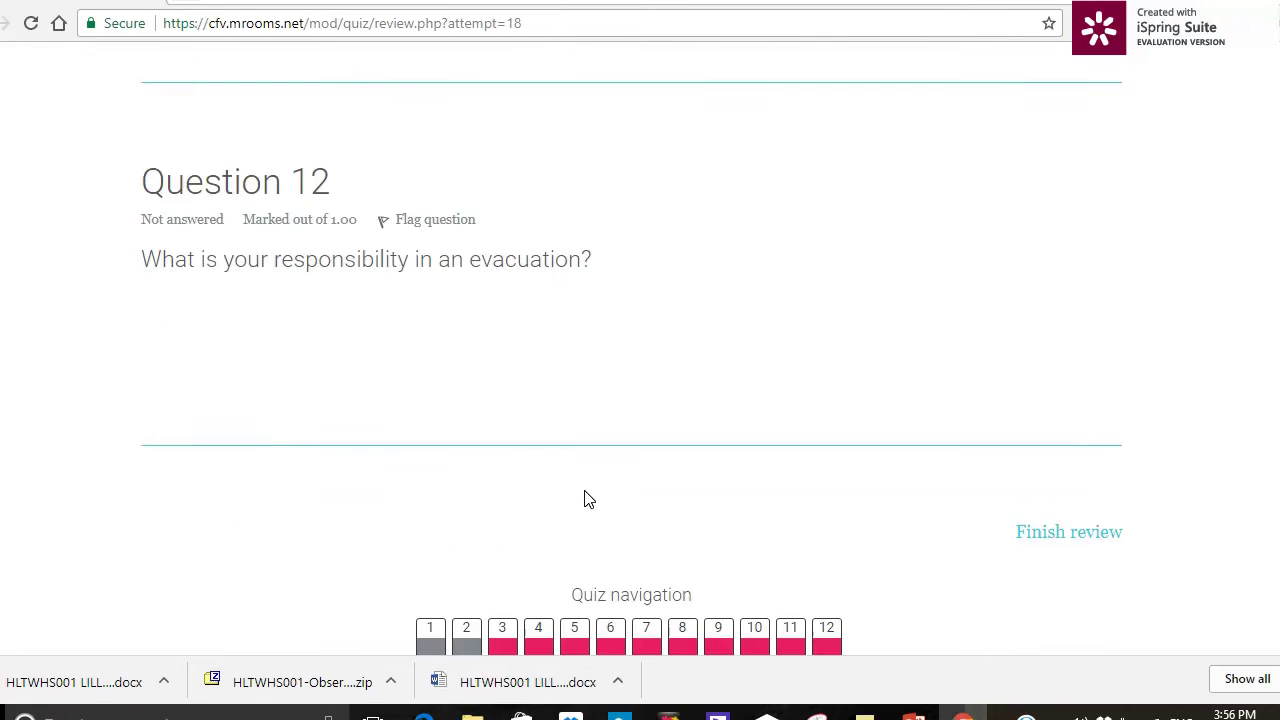
{"action": "scroll", "coordinate": [586, 497], "scroll_direction": "up", "scroll_amount": 1}
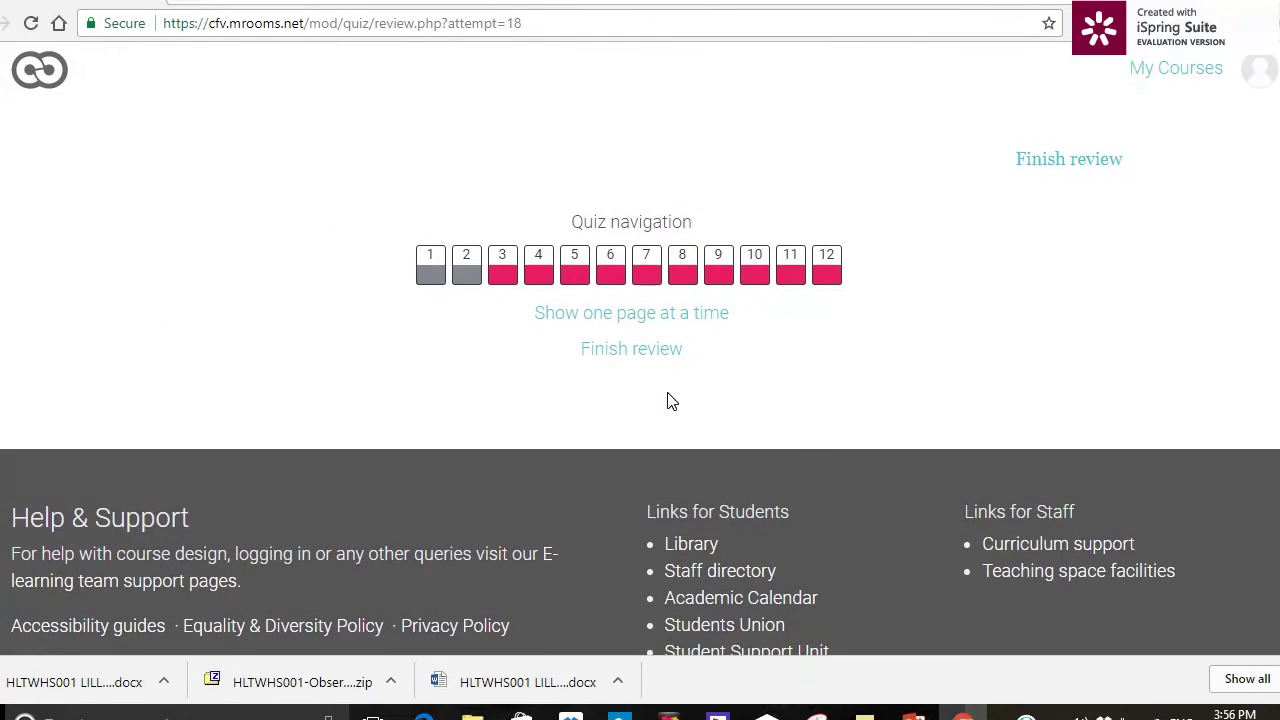
{"action": "left_click", "coordinate": [1077, 160]}
{"action": "scroll", "coordinate": [1020, 372], "scroll_direction": "down", "scroll_amount": 3}
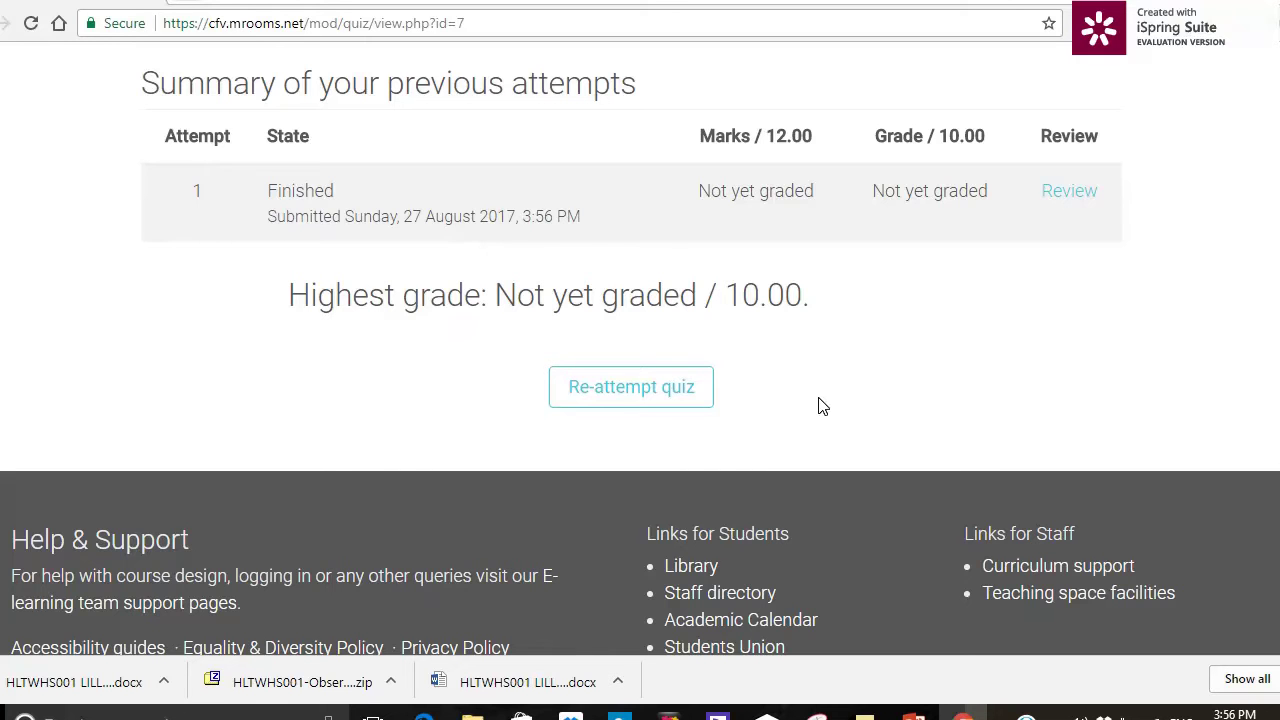
{"action": "scroll", "coordinate": [1008, 296], "scroll_direction": "up", "scroll_amount": 3}
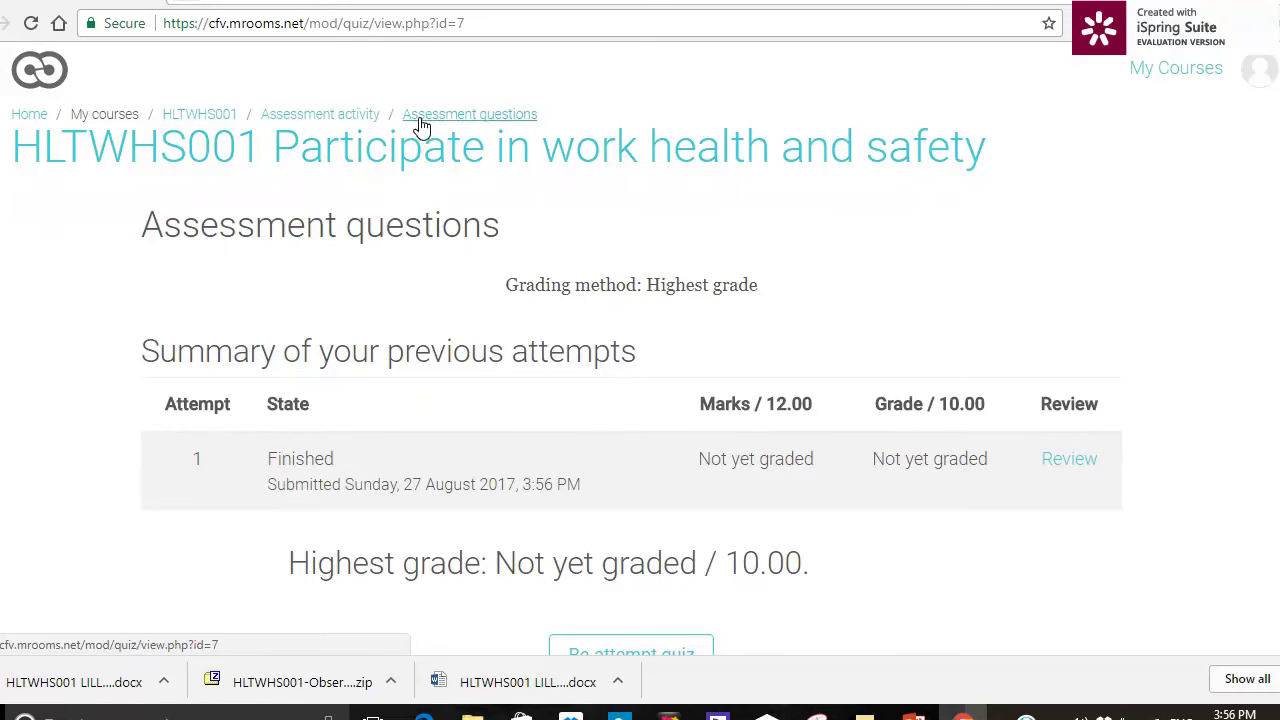
- Move from the HLTWHS001 course page through its sections to '8. WHS in your workplace'
{"action": "left_click", "coordinate": [198, 117]}
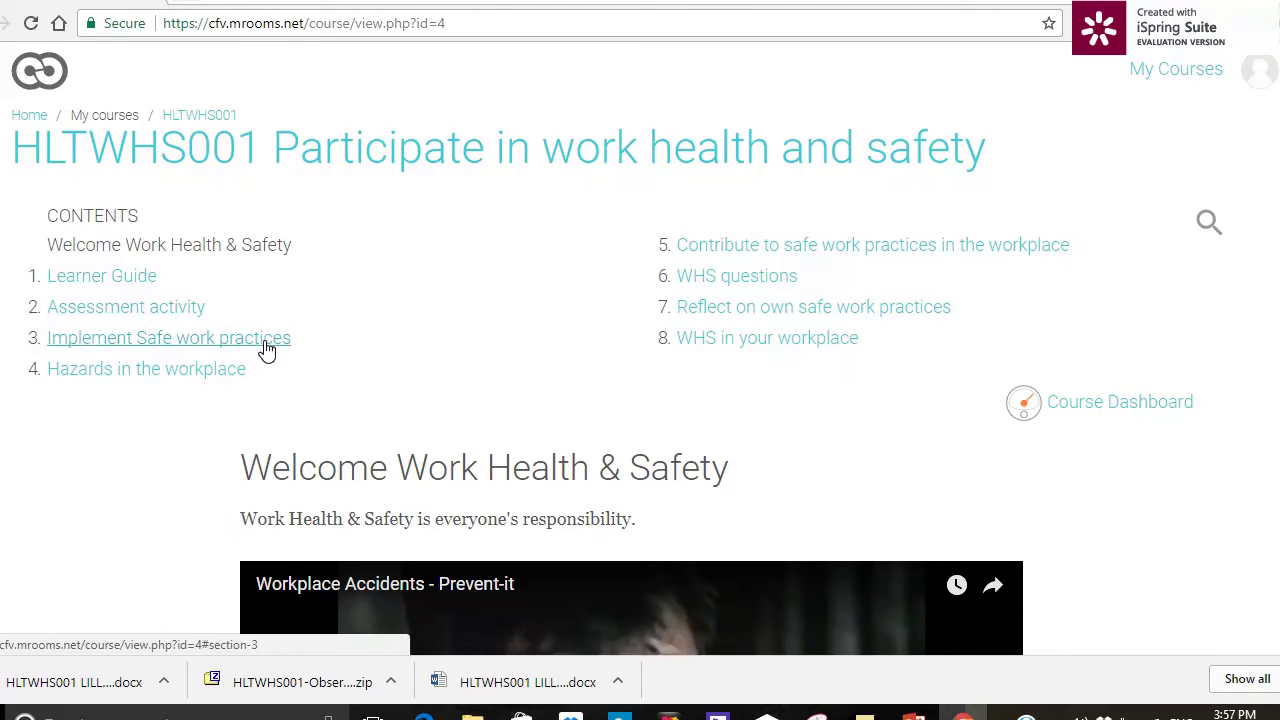
{"action": "left_click", "coordinate": [266, 343]}
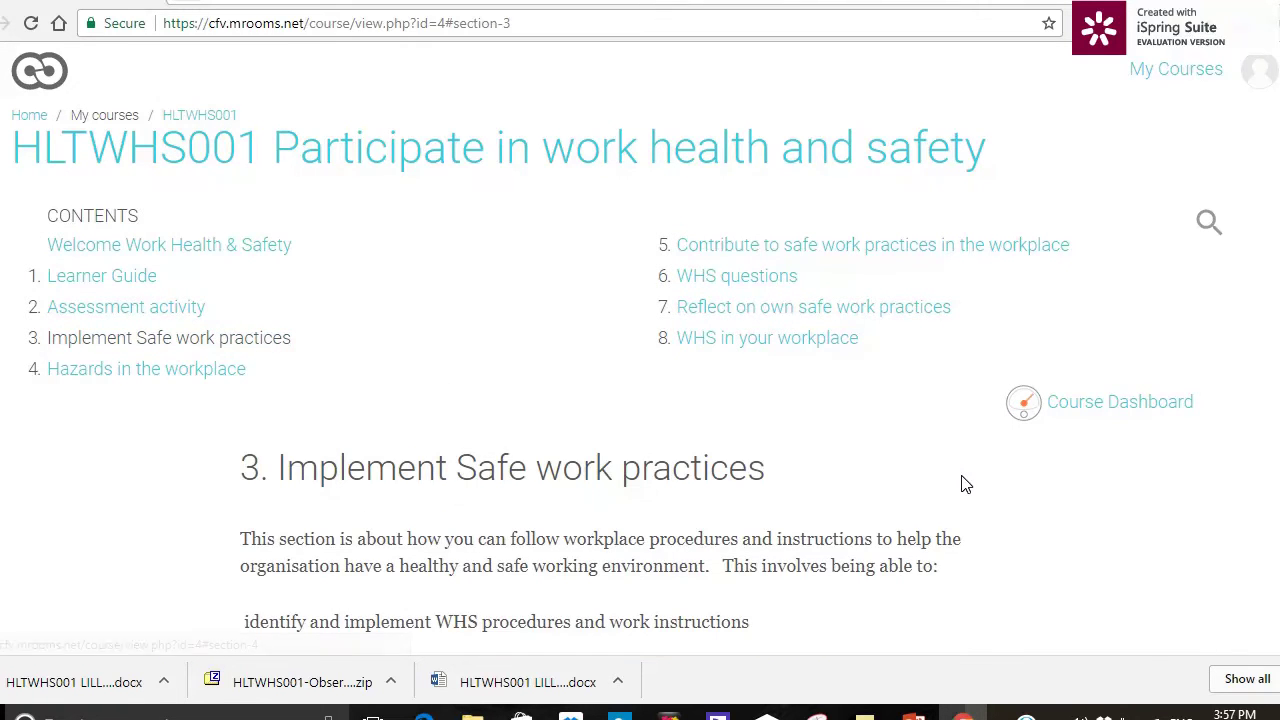
{"action": "scroll", "coordinate": [965, 484], "scroll_direction": "down", "scroll_amount": 3}
{"action": "scroll", "coordinate": [965, 484], "scroll_direction": "down", "scroll_amount": 4}
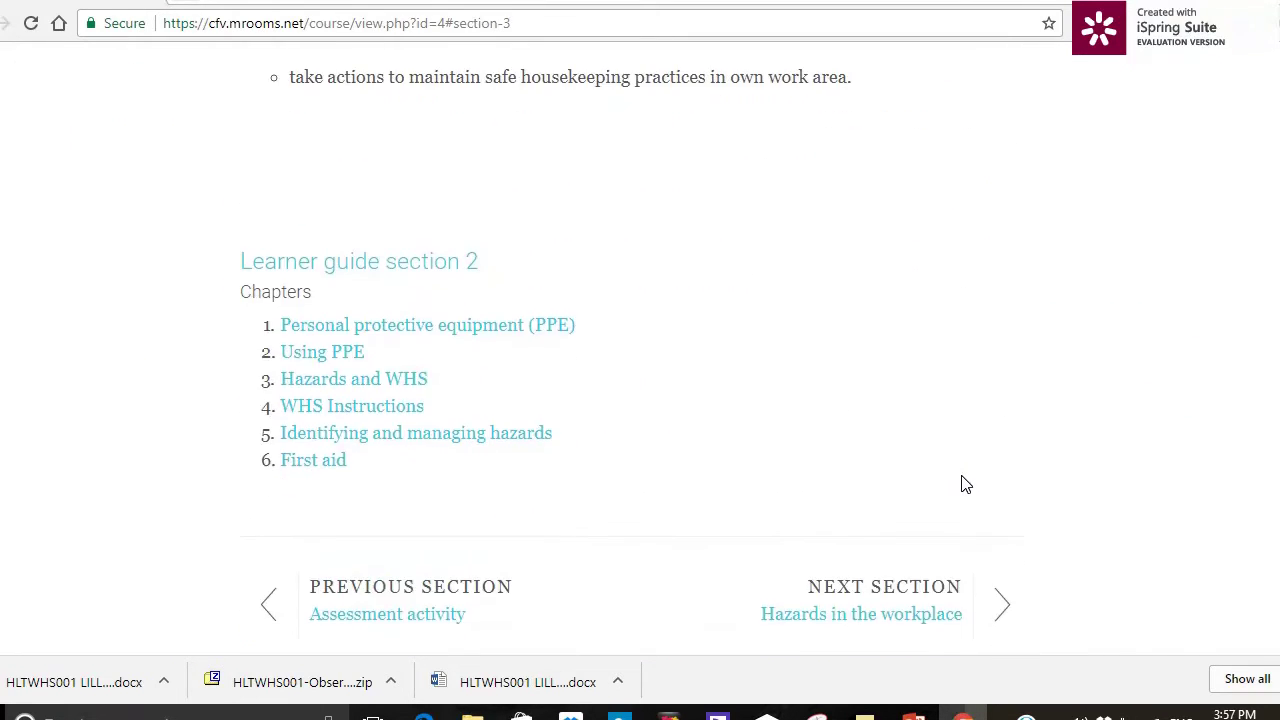
{"action": "scroll", "coordinate": [965, 484], "scroll_direction": "down", "scroll_amount": 1}
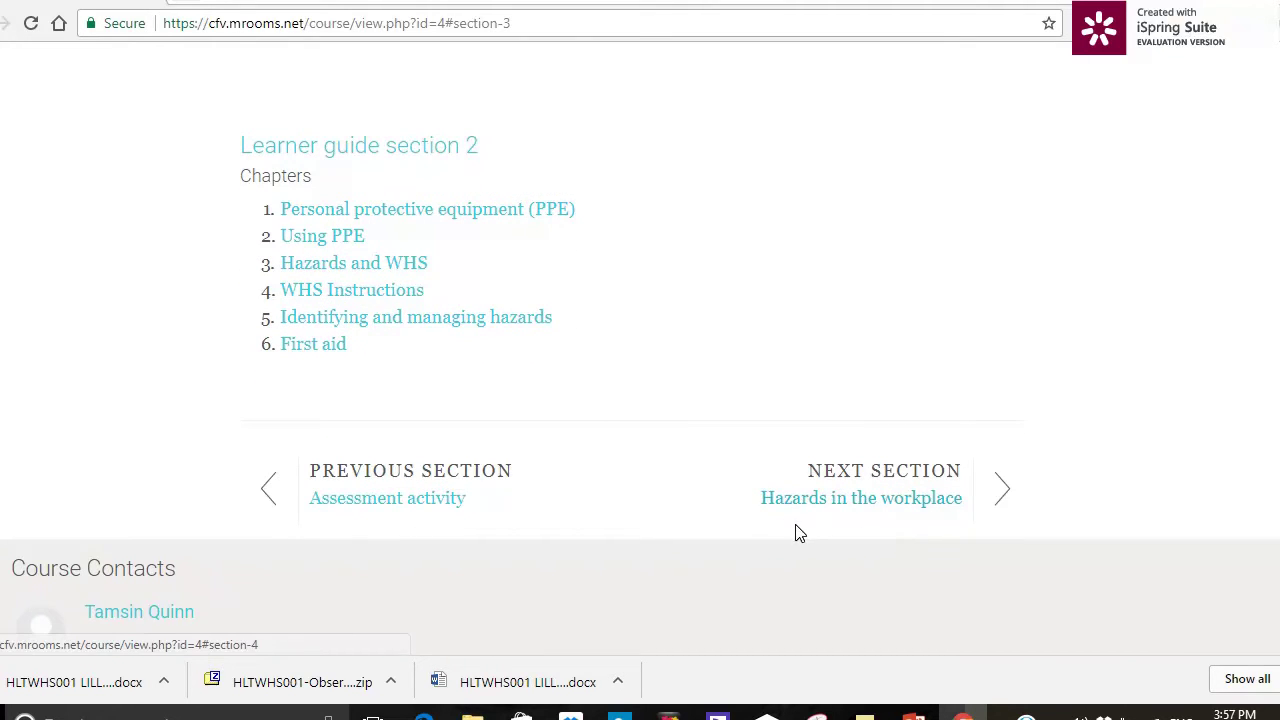
{"action": "left_click", "coordinate": [810, 500]}
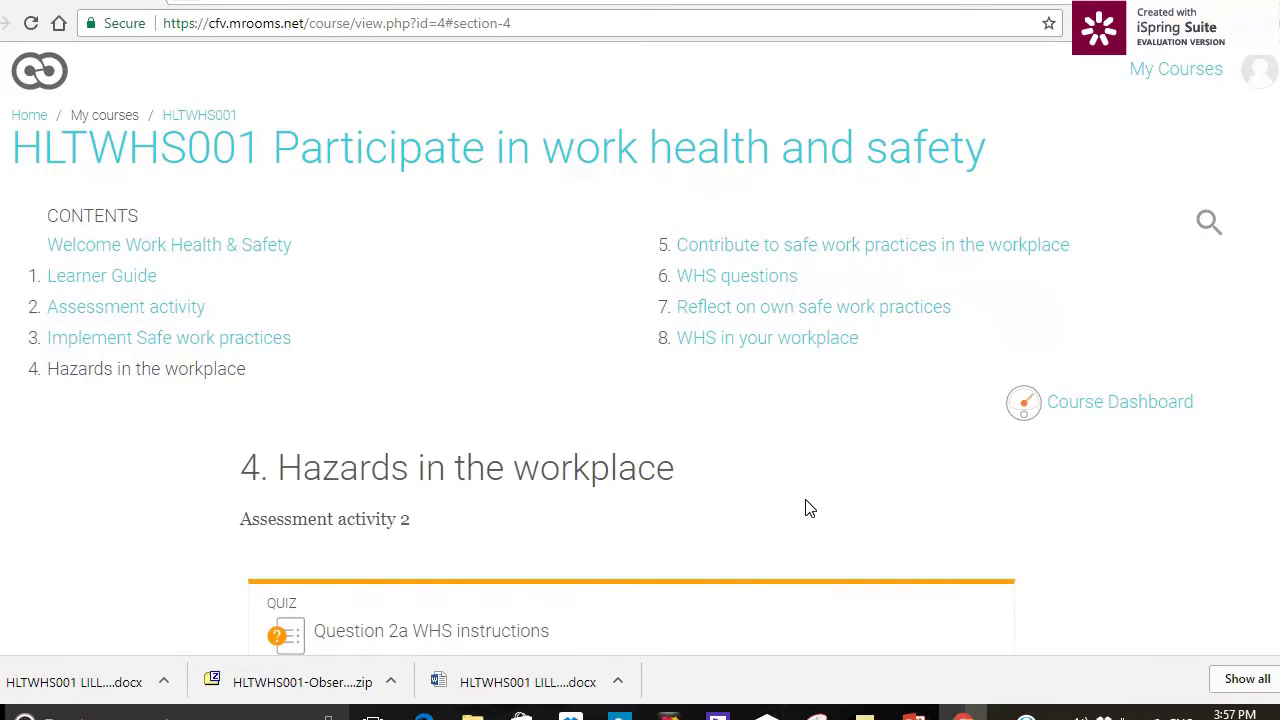
{"action": "scroll", "coordinate": [810, 508], "scroll_direction": "down", "scroll_amount": 5}
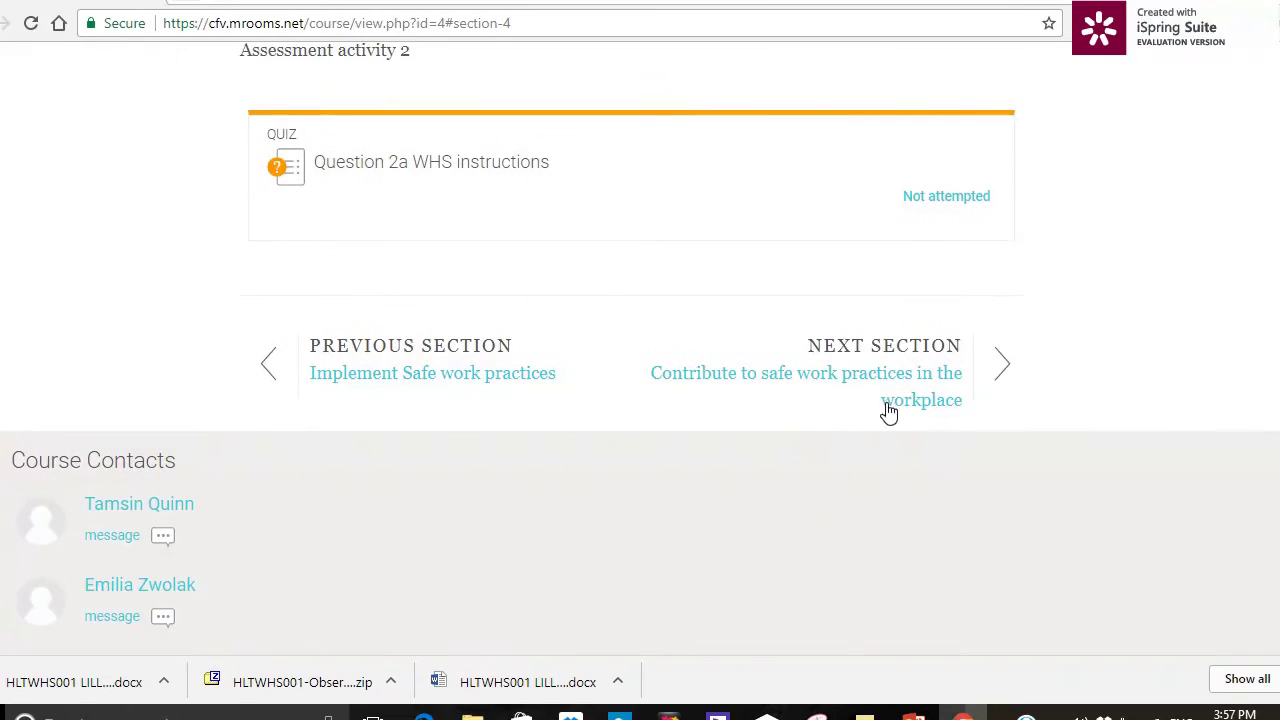
{"action": "left_click", "coordinate": [893, 400]}
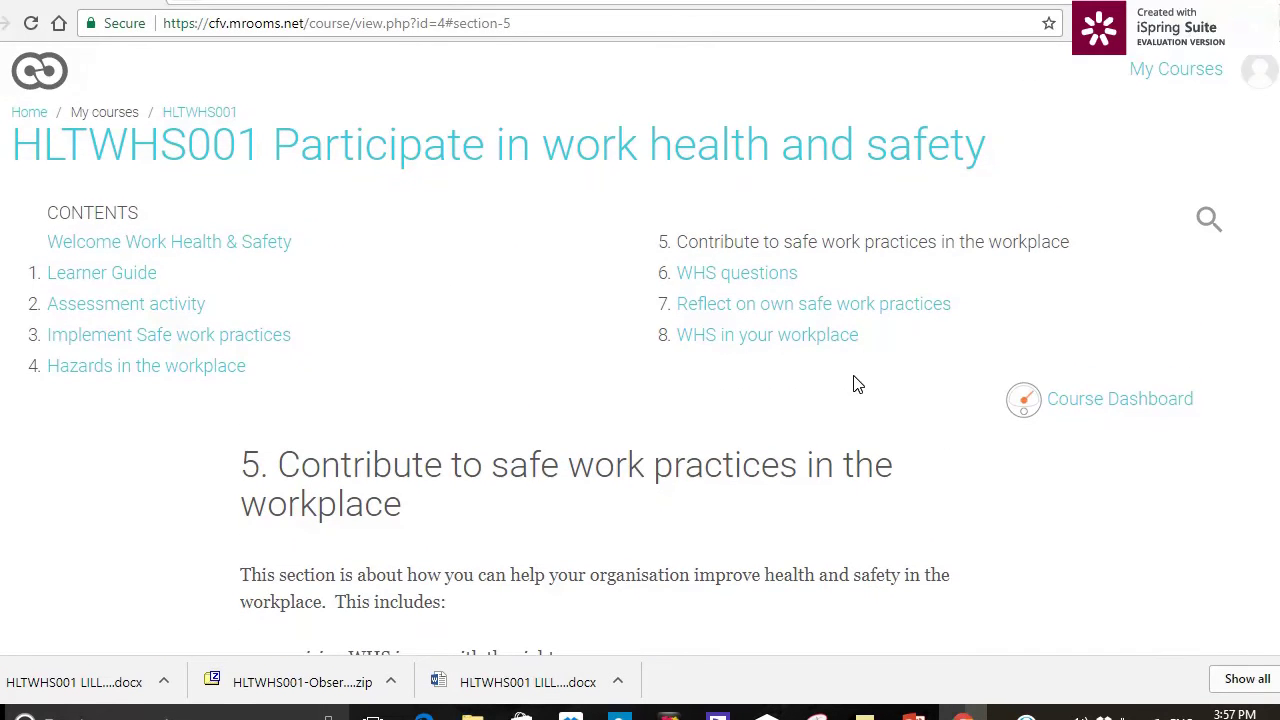
{"action": "left_click", "coordinate": [773, 350]}
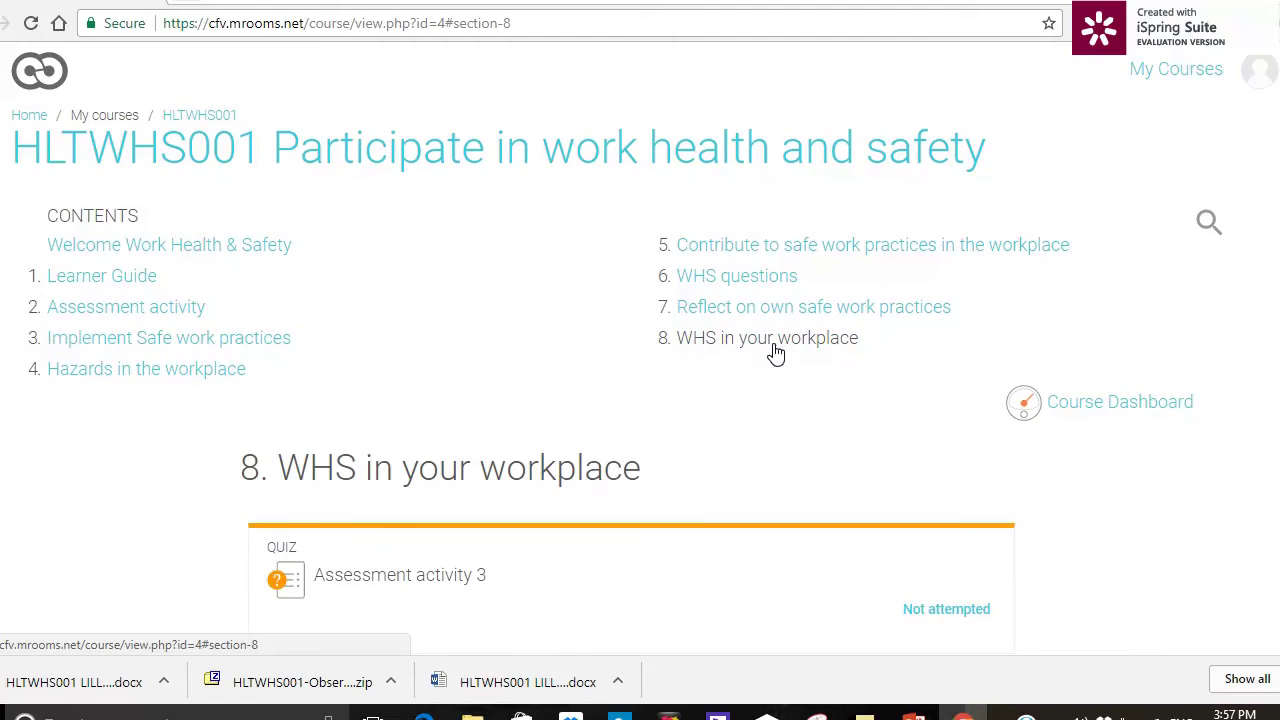
{"action": "scroll", "coordinate": [790, 445], "scroll_direction": "down", "scroll_amount": 2}
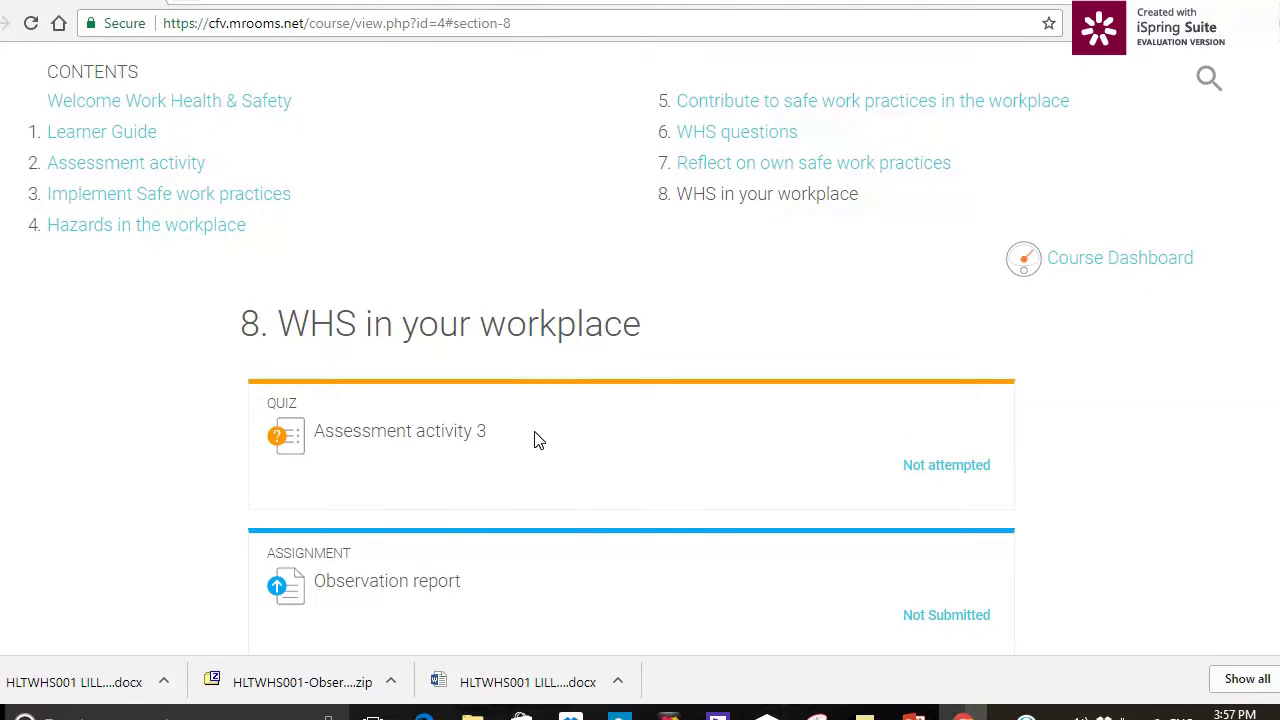
{"action": "scroll", "coordinate": [645, 505], "scroll_direction": "down", "scroll_amount": 1}
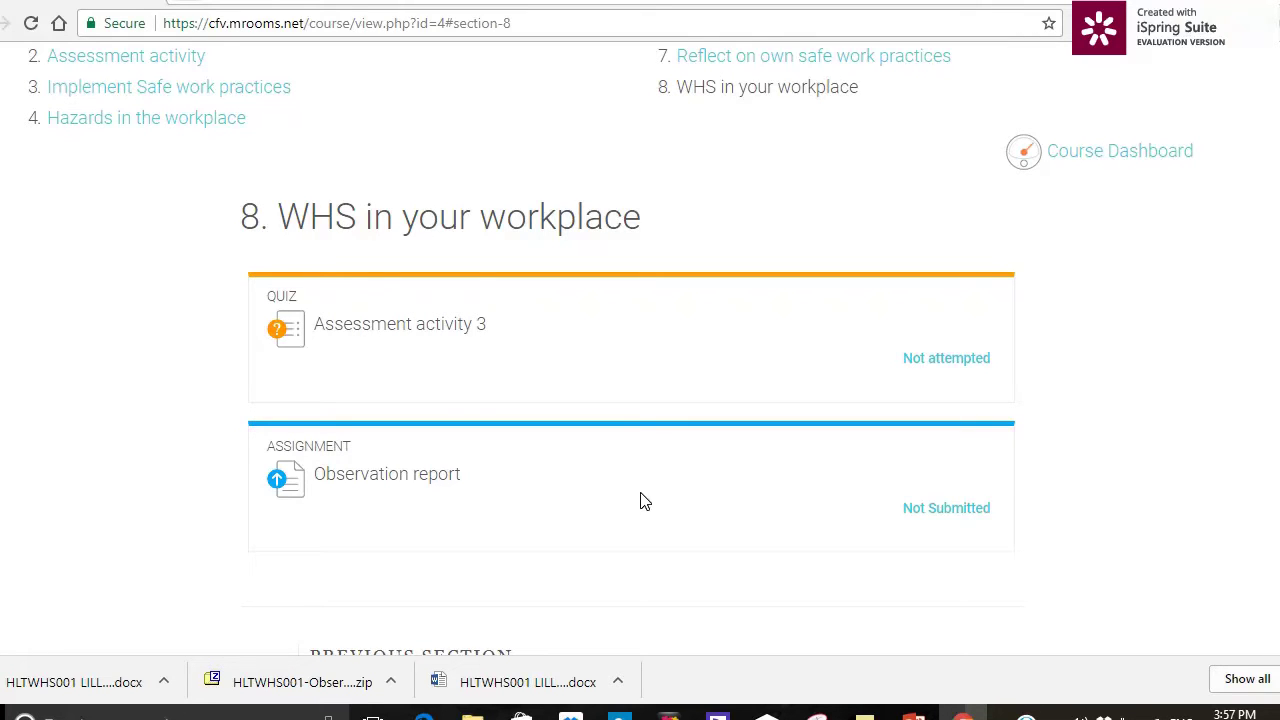
- Open the Observation report assignment and download its performance evidence template into Word
{"action": "left_click", "coordinate": [424, 477]}
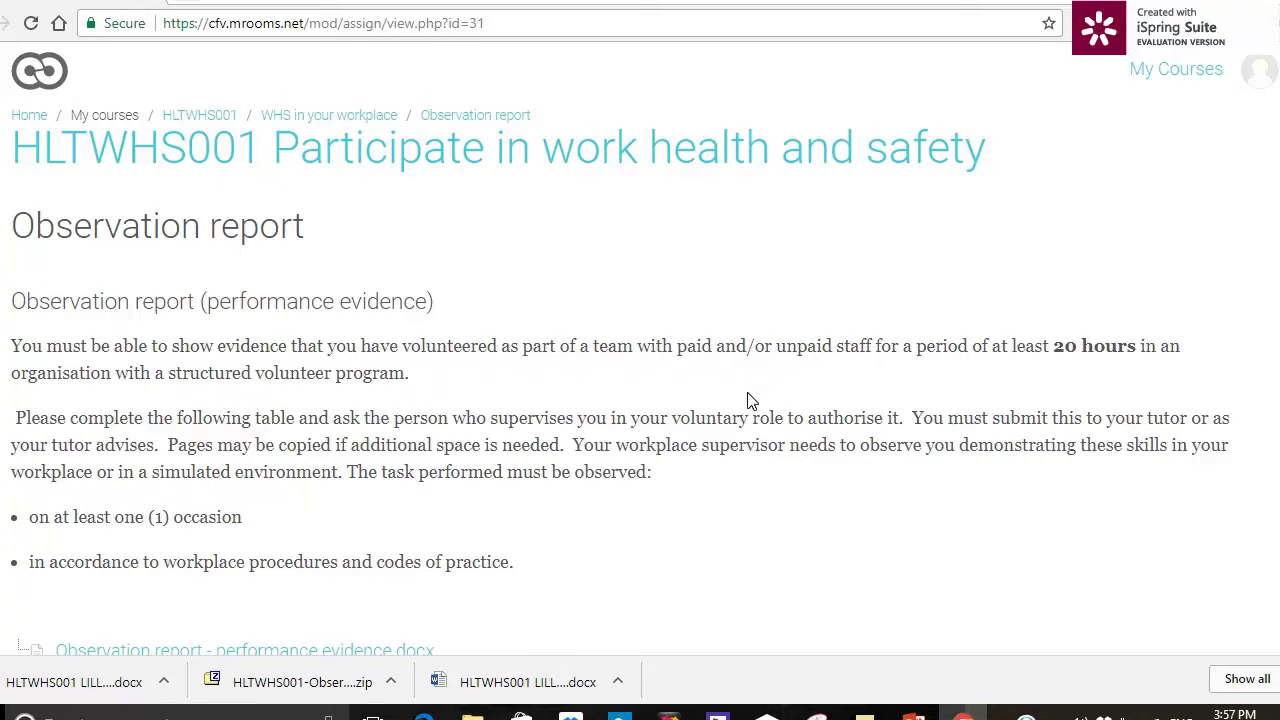
{"action": "scroll", "coordinate": [785, 402], "scroll_direction": "down", "scroll_amount": 2}
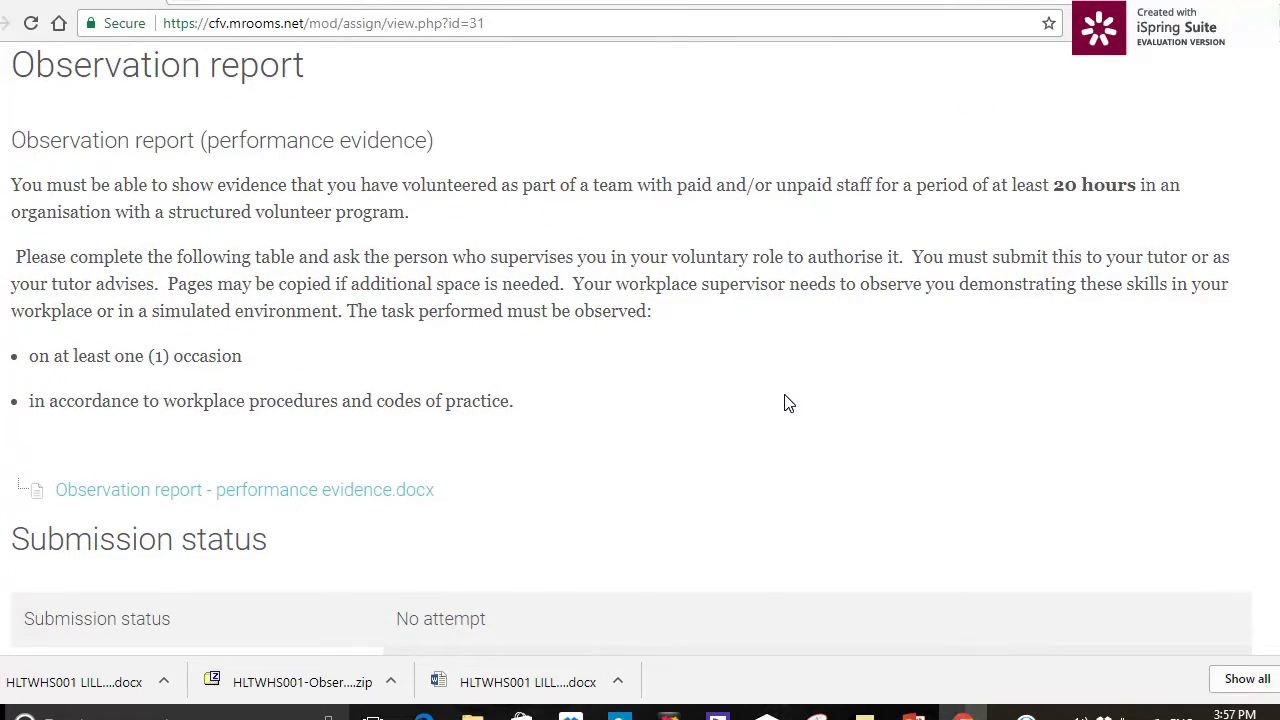
{"action": "left_click", "coordinate": [381, 498]}
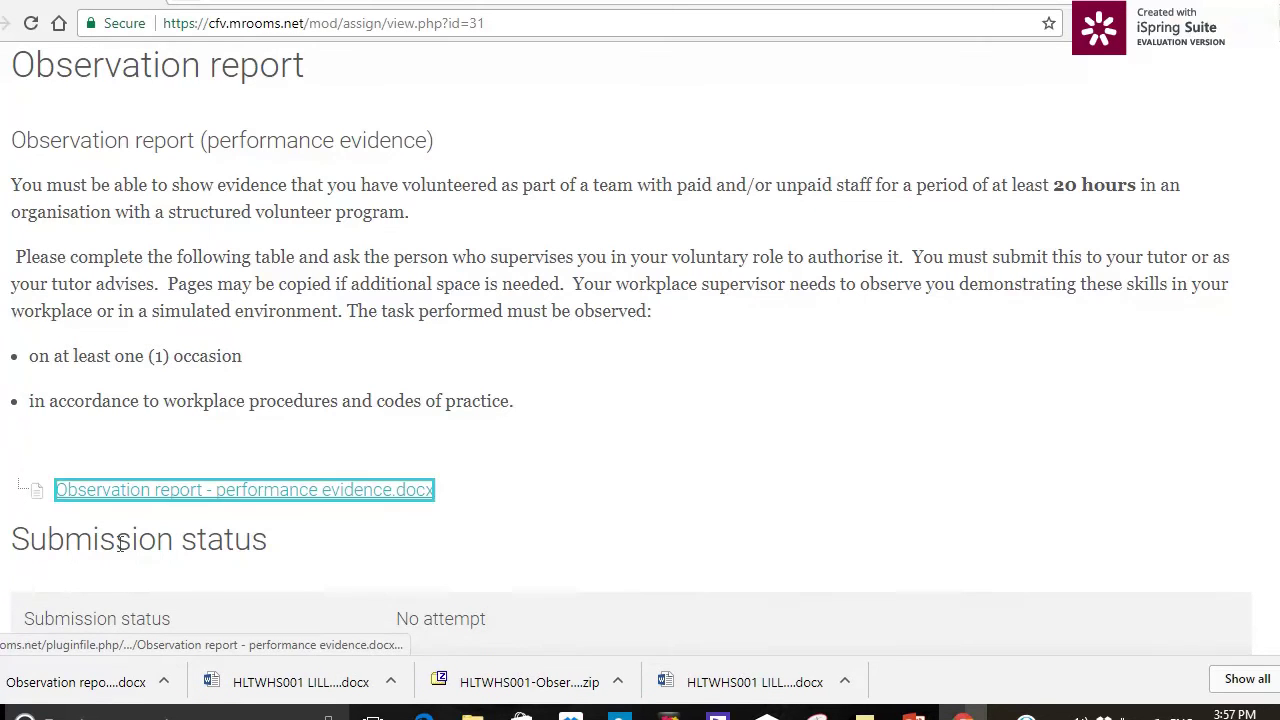
{"action": "left_click", "coordinate": [83, 685]}
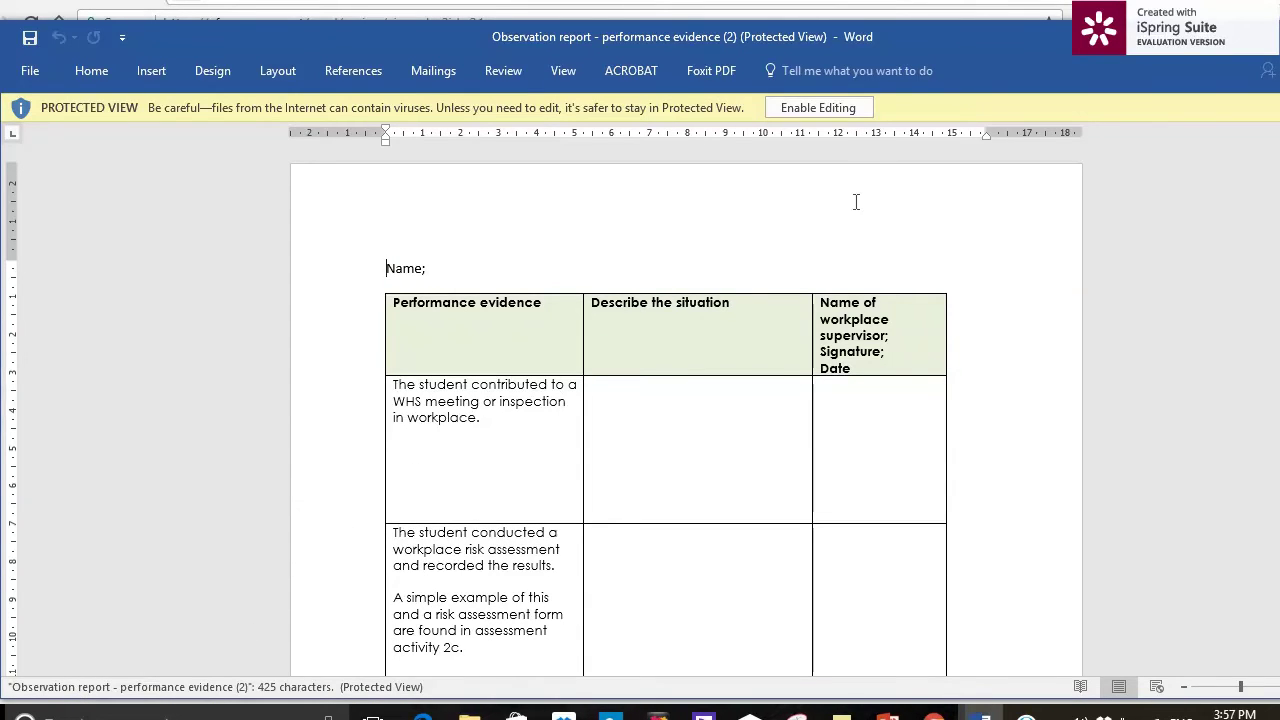
- Enable editing, add the learner's name after 'Name;', and type three placeholder lines in the first situation cell
{"action": "left_click", "coordinate": [842, 110]}
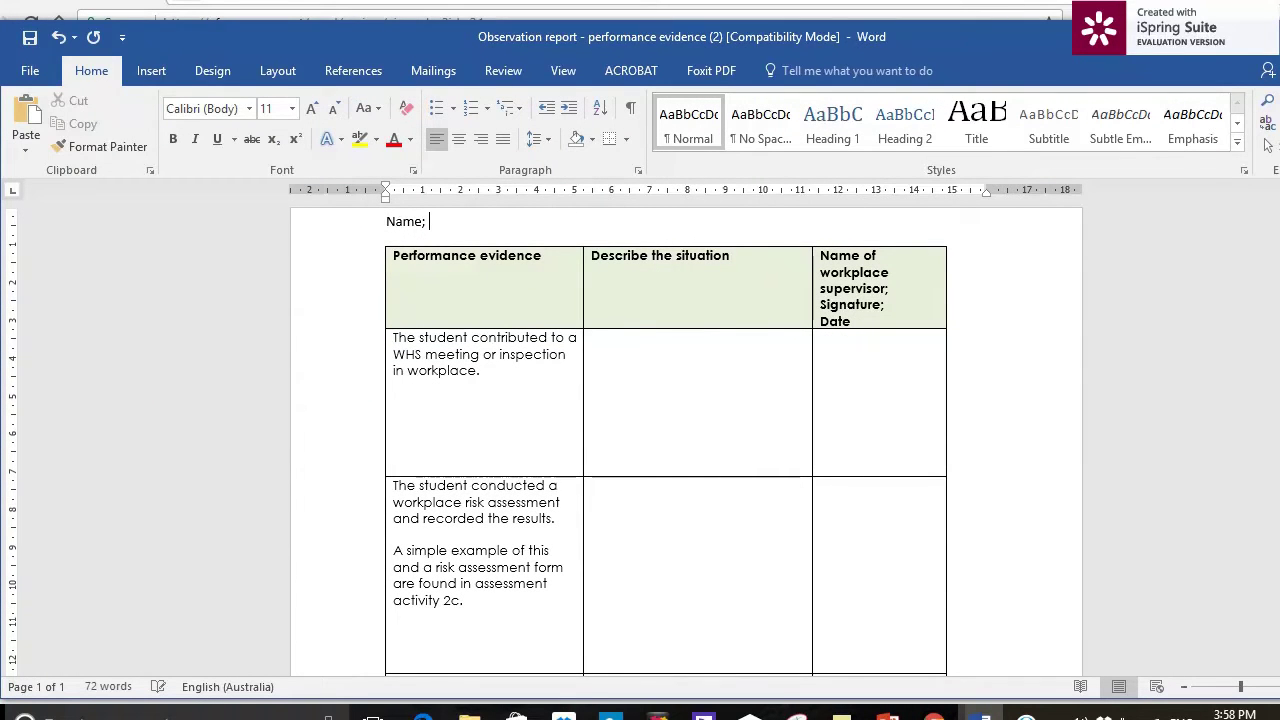
{"action": "type", "text": "lly Learner"}
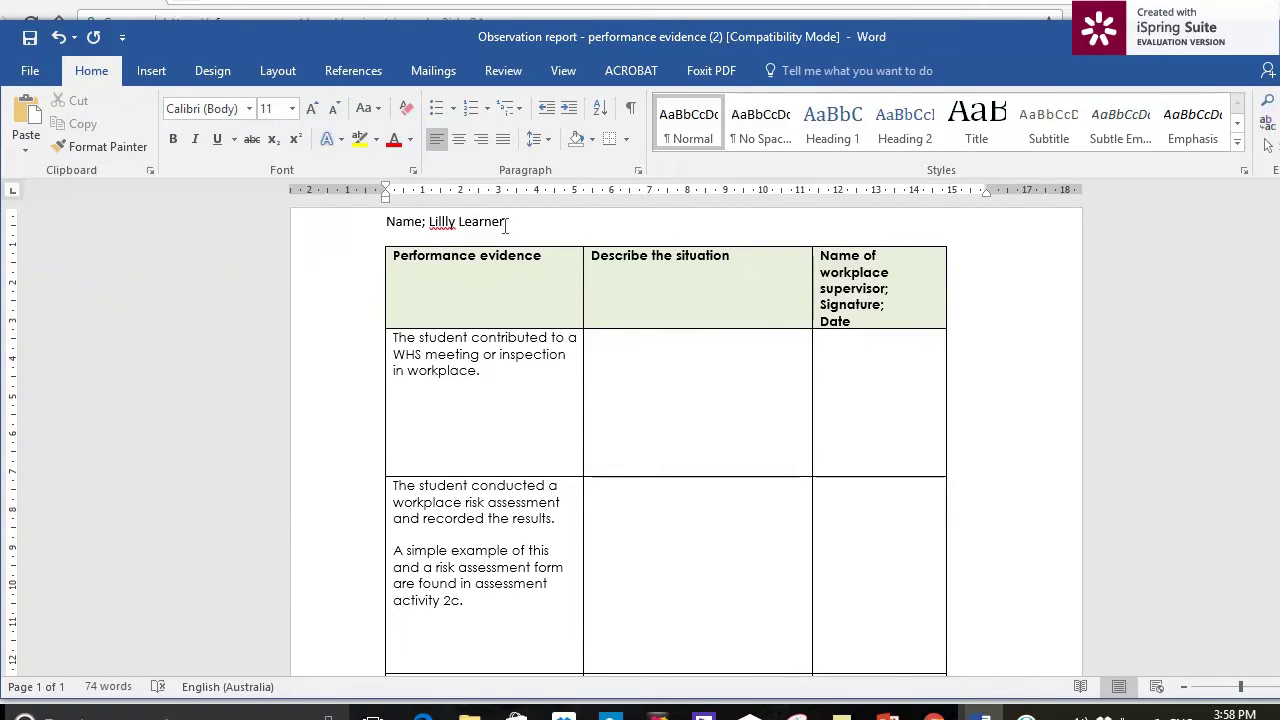
{"action": "left_click", "coordinate": [665, 365]}
{"action": "type", "text": "Ldj;ldjf;ladkjf;asdkj"}
{"action": "key", "text": "Return"}
{"action": "type", "text": "Adlfh;dfkj;afjd"}
{"action": "key", "text": "Return"}
{"action": "type", "text": "Ldjf;lajf;d"}
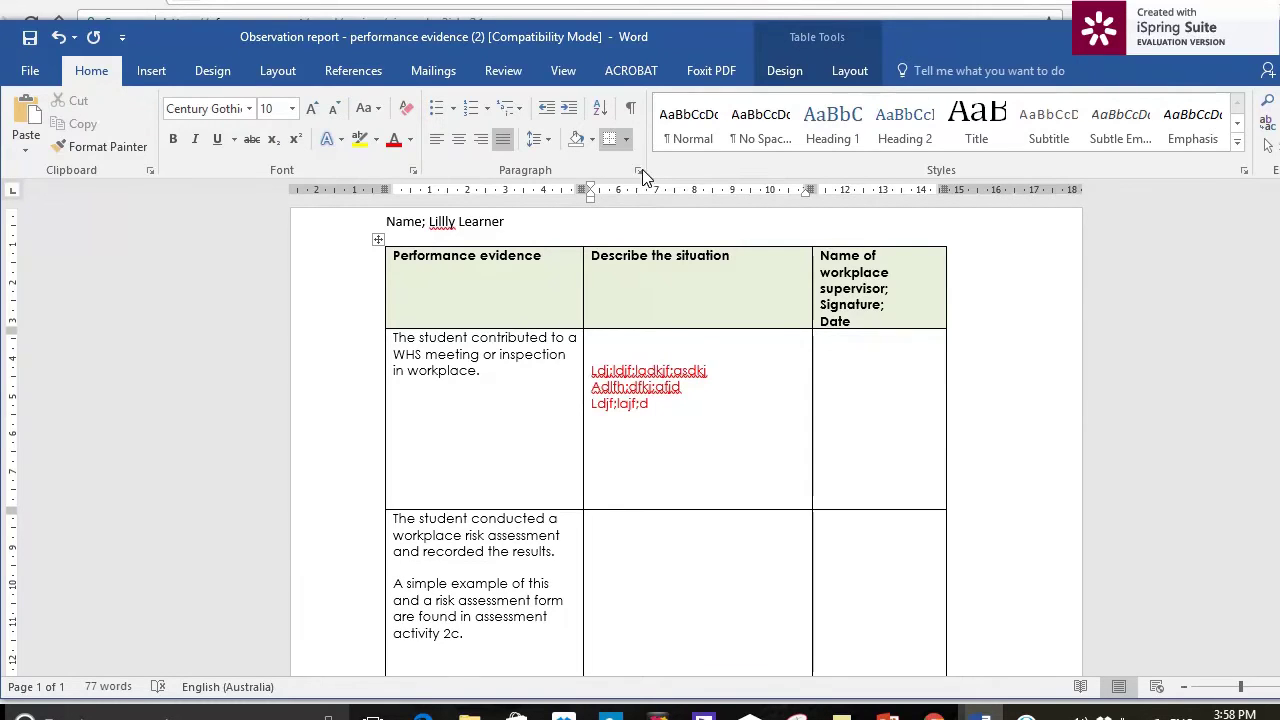
- Save the report to the Desktop as HLTWHS001 plus the learner's name and 'assessment 3', in the newest format
{"action": "left_click", "coordinate": [33, 74]}
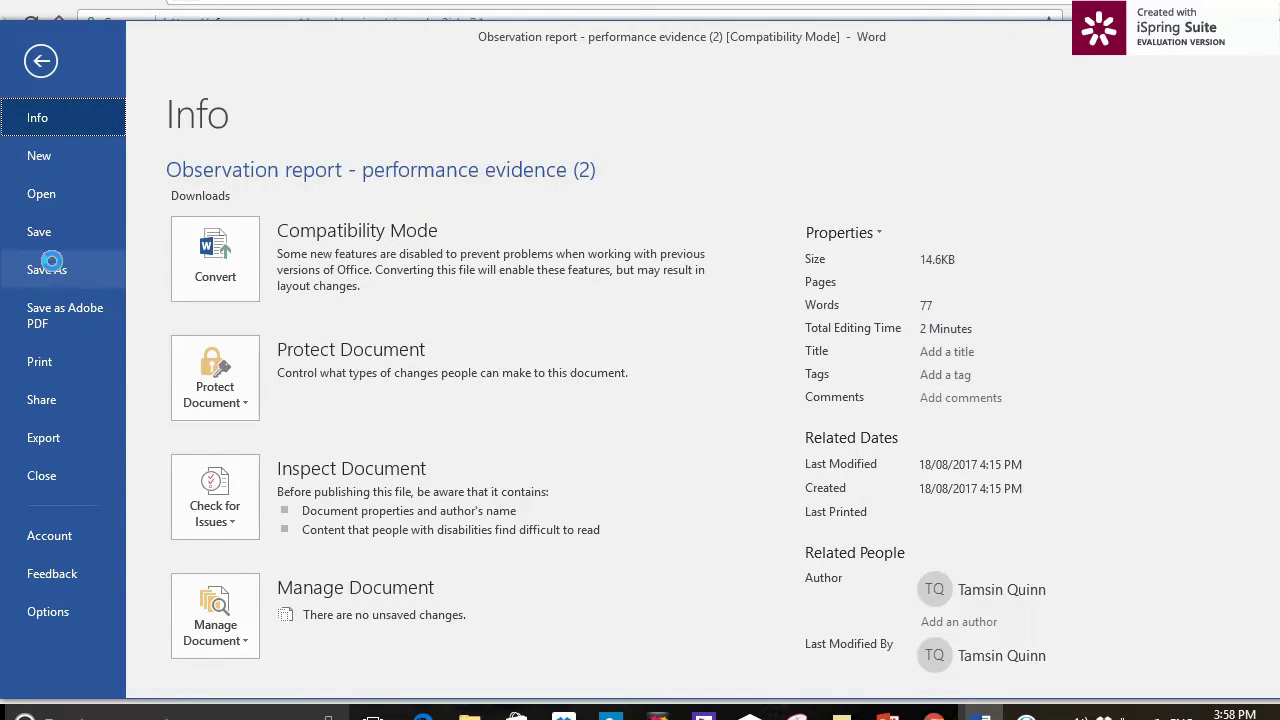
{"action": "left_click", "coordinate": [51, 265]}
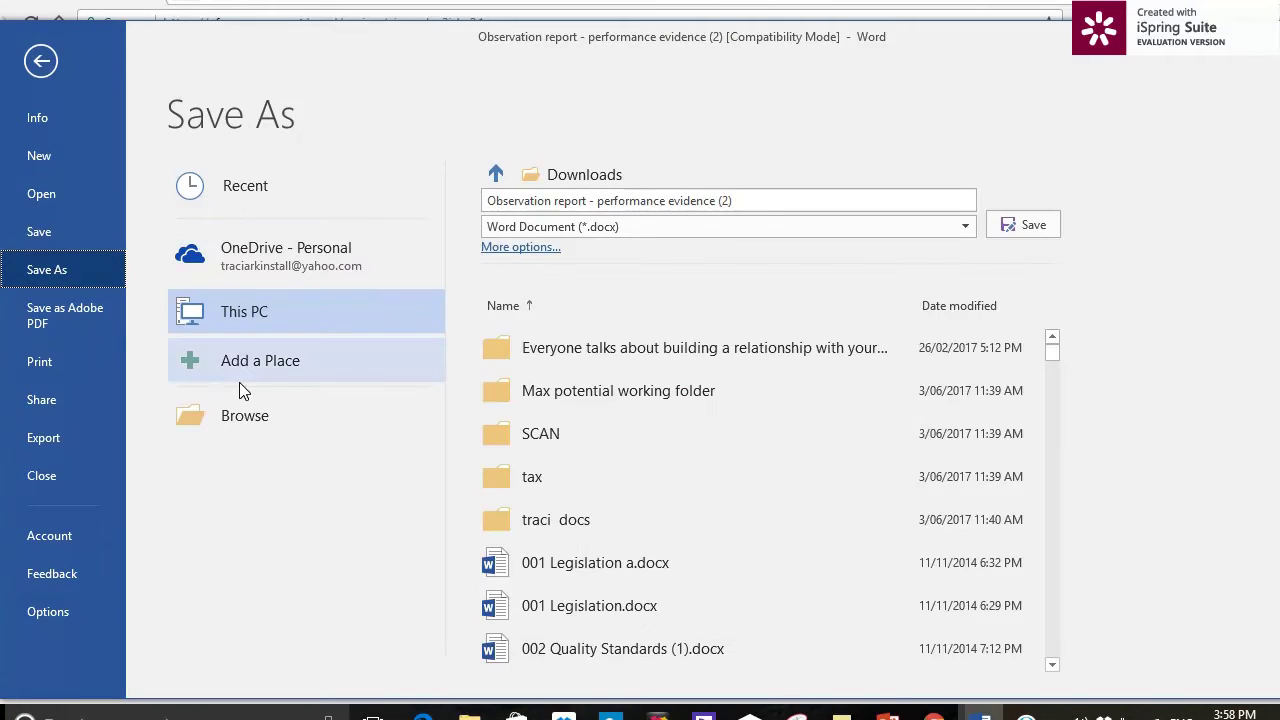
{"action": "left_click", "coordinate": [243, 414]}
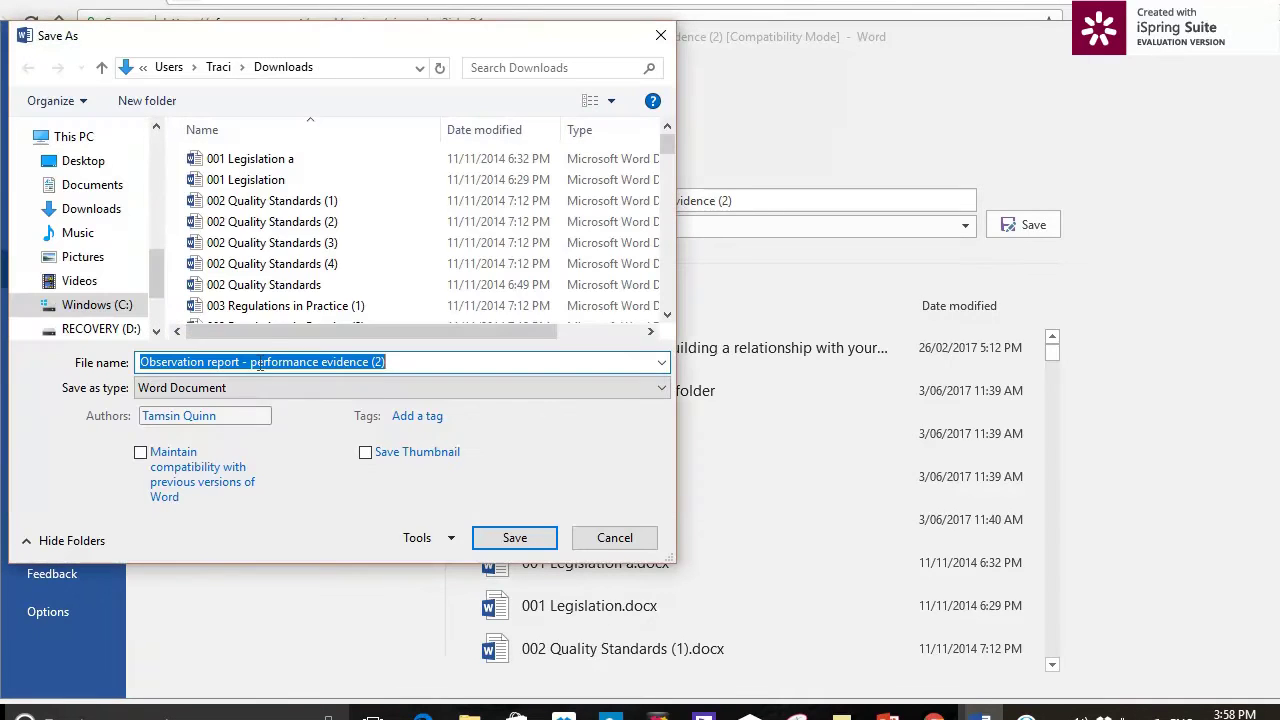
{"action": "left_click", "coordinate": [95, 161]}
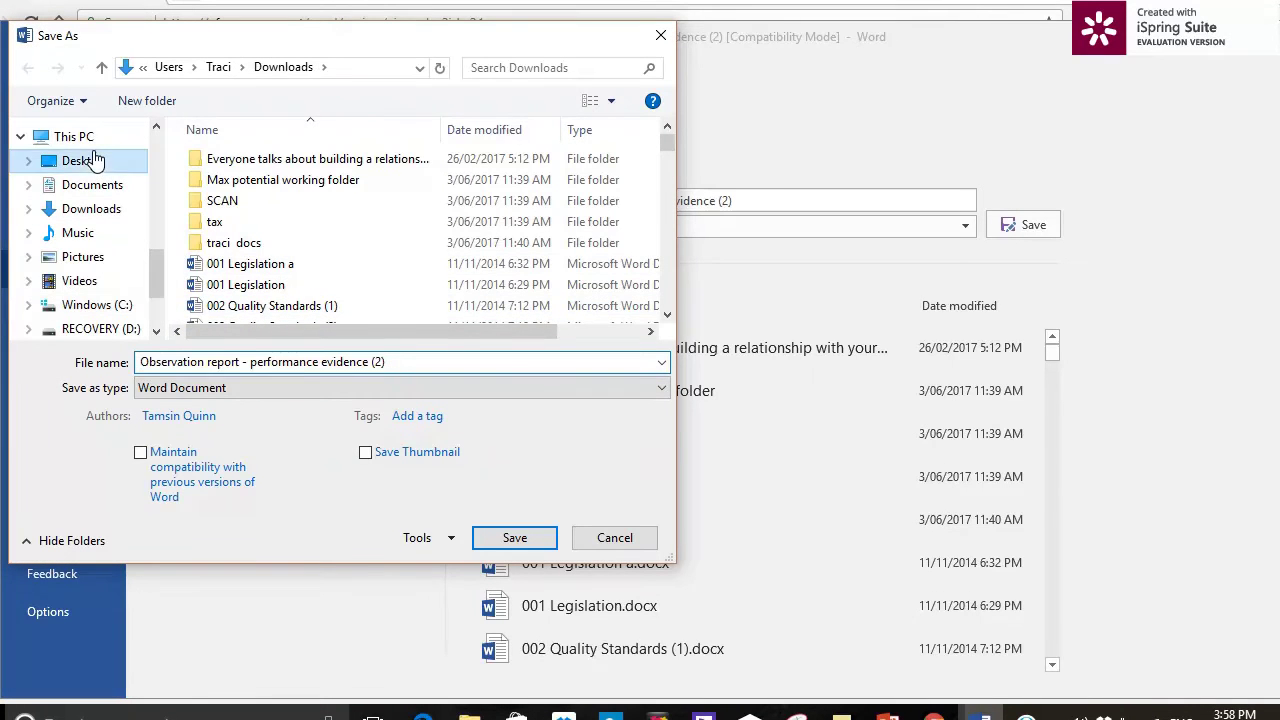
{"action": "left_click", "coordinate": [426, 362]}
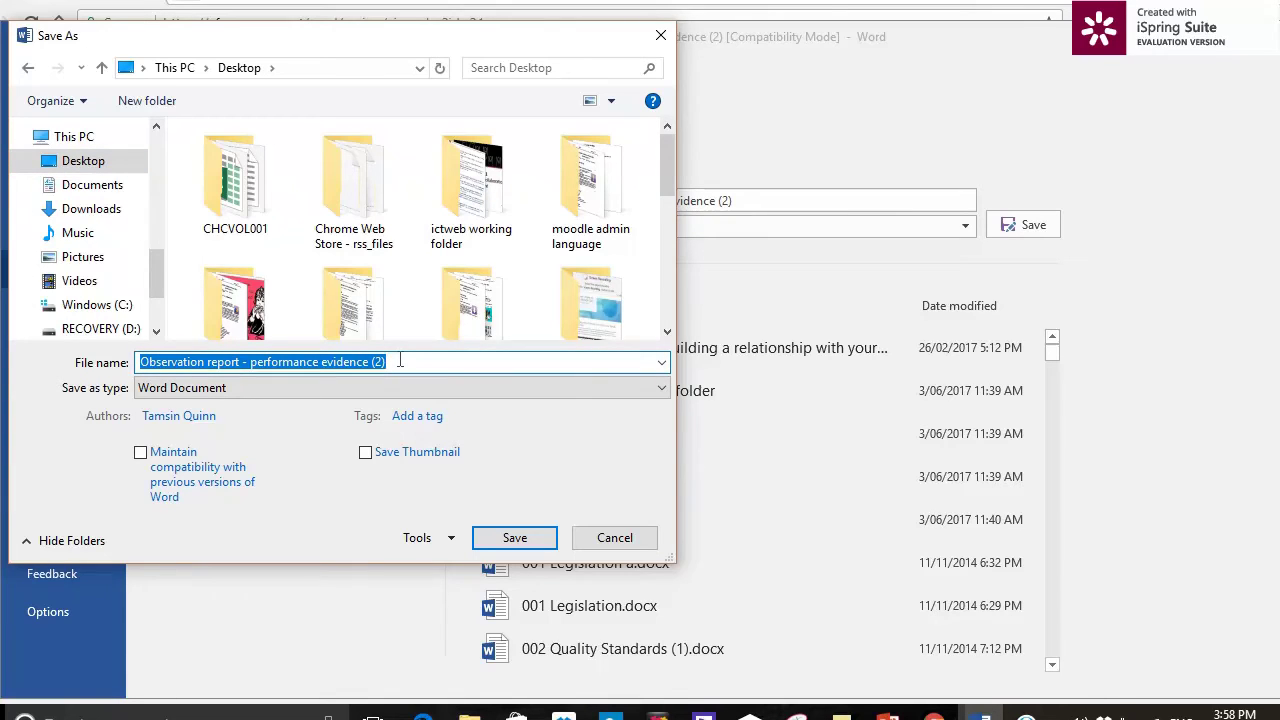
{"action": "type", "text": "w"}
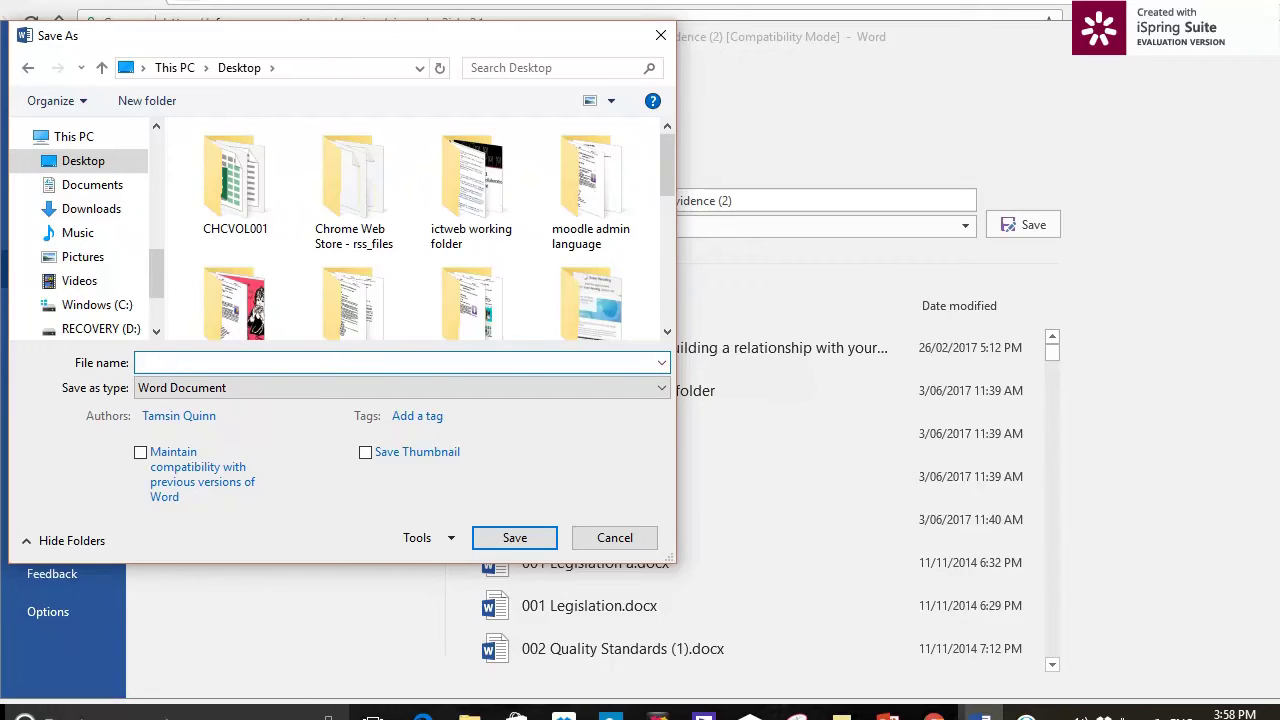
{"action": "type", "text": "HLTWHS001 Lillylearner as"}
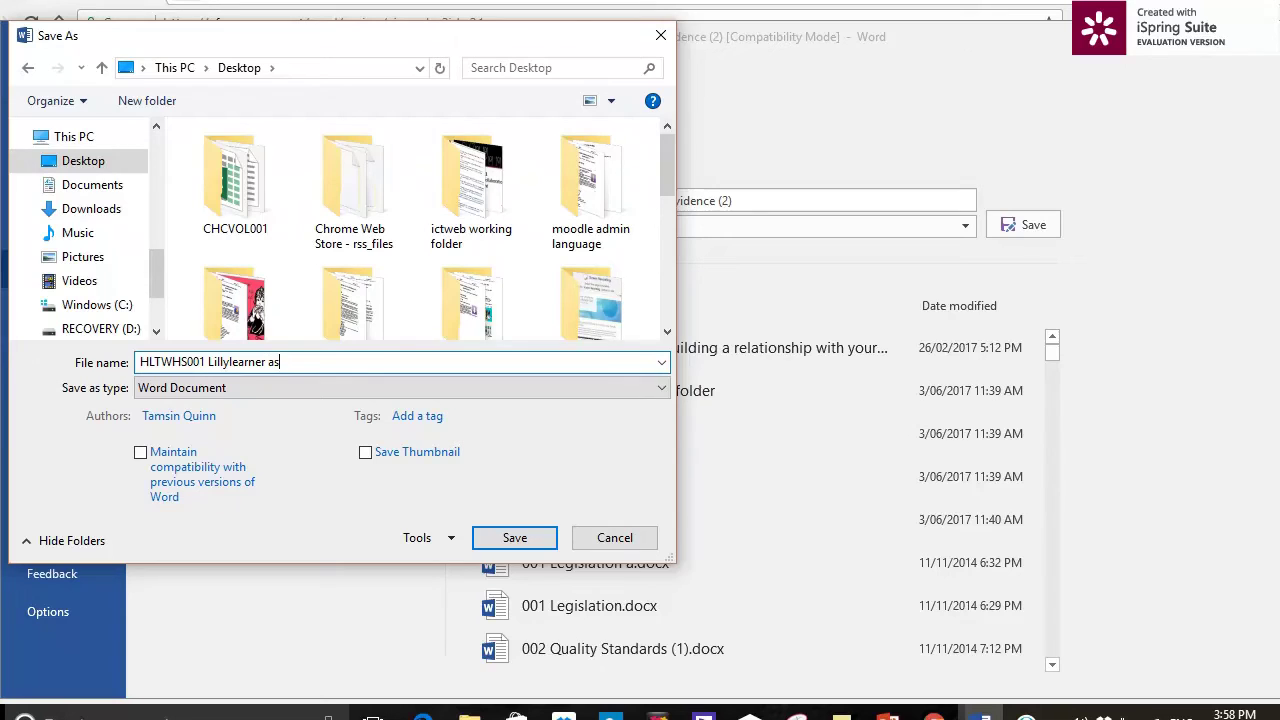
{"action": "type", "text": "sessment 3"}
{"action": "left_click", "coordinate": [526, 541]}
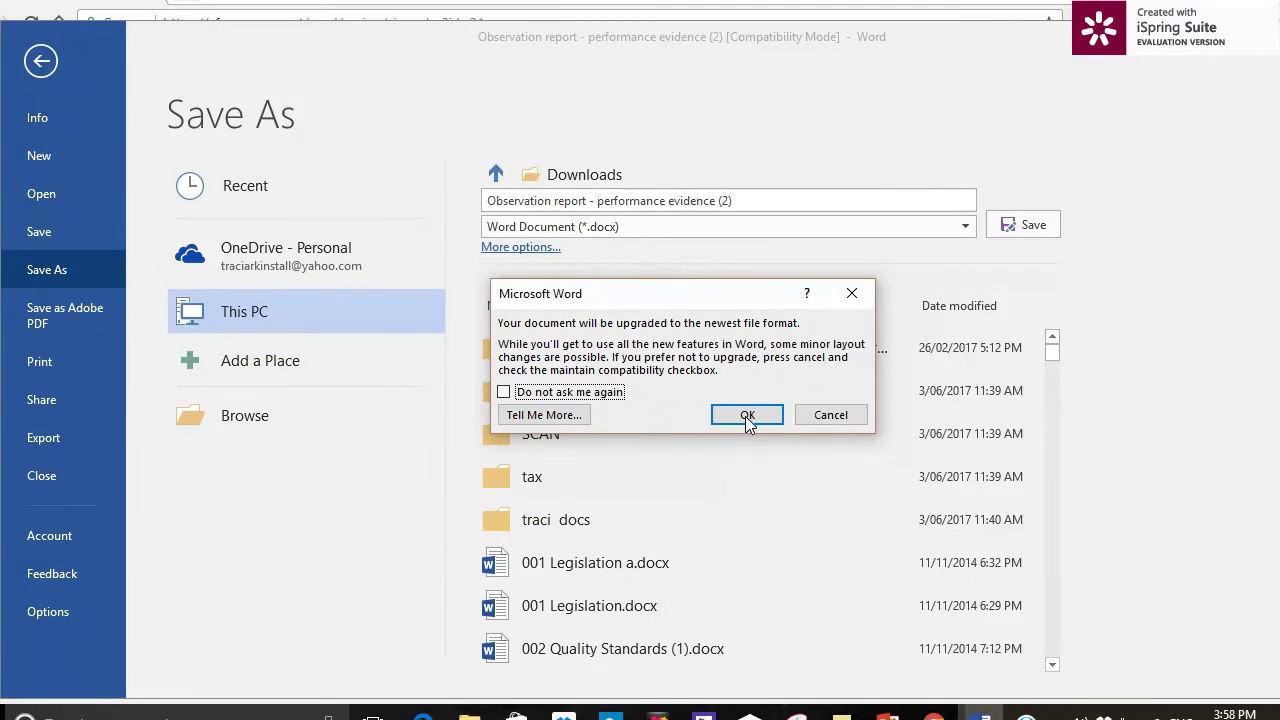
{"action": "left_click", "coordinate": [747, 418]}
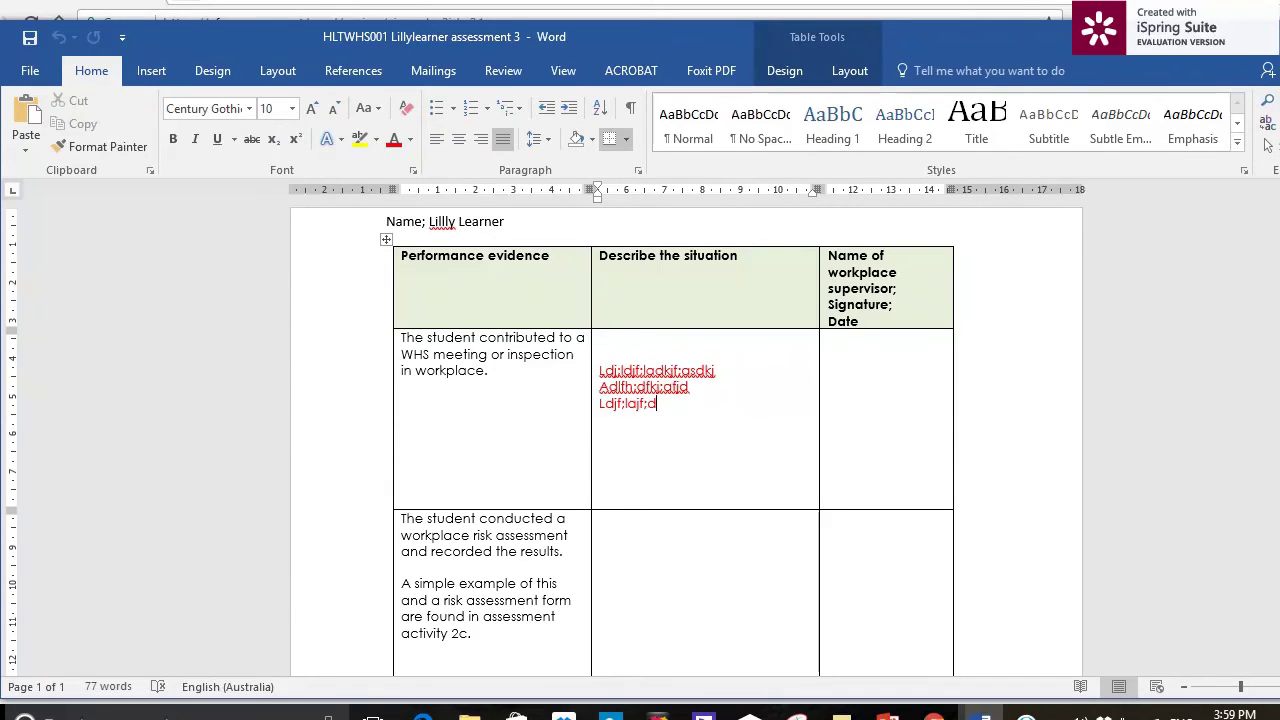
{"action": "key", "text": "alt+Tab"}
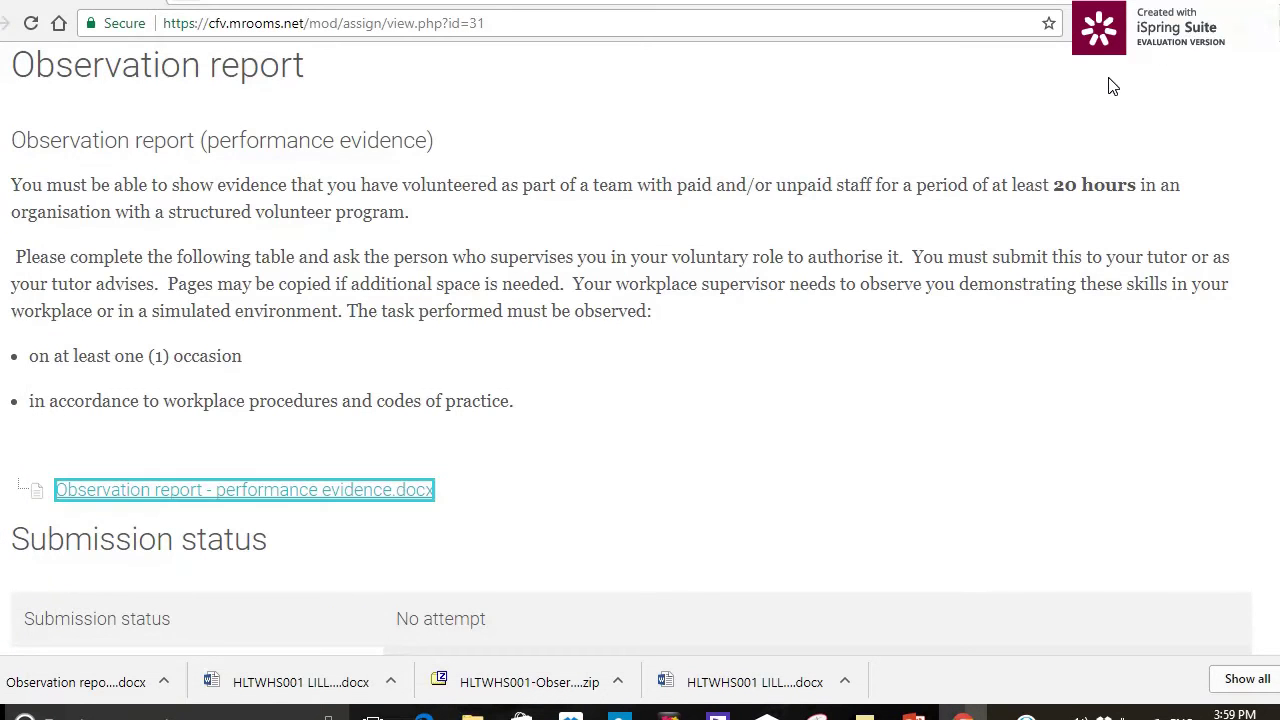
- Start a new submission for the Observation report assignment with Add submission
{"action": "scroll", "coordinate": [1049, 342], "scroll_direction": "down", "scroll_amount": 3}
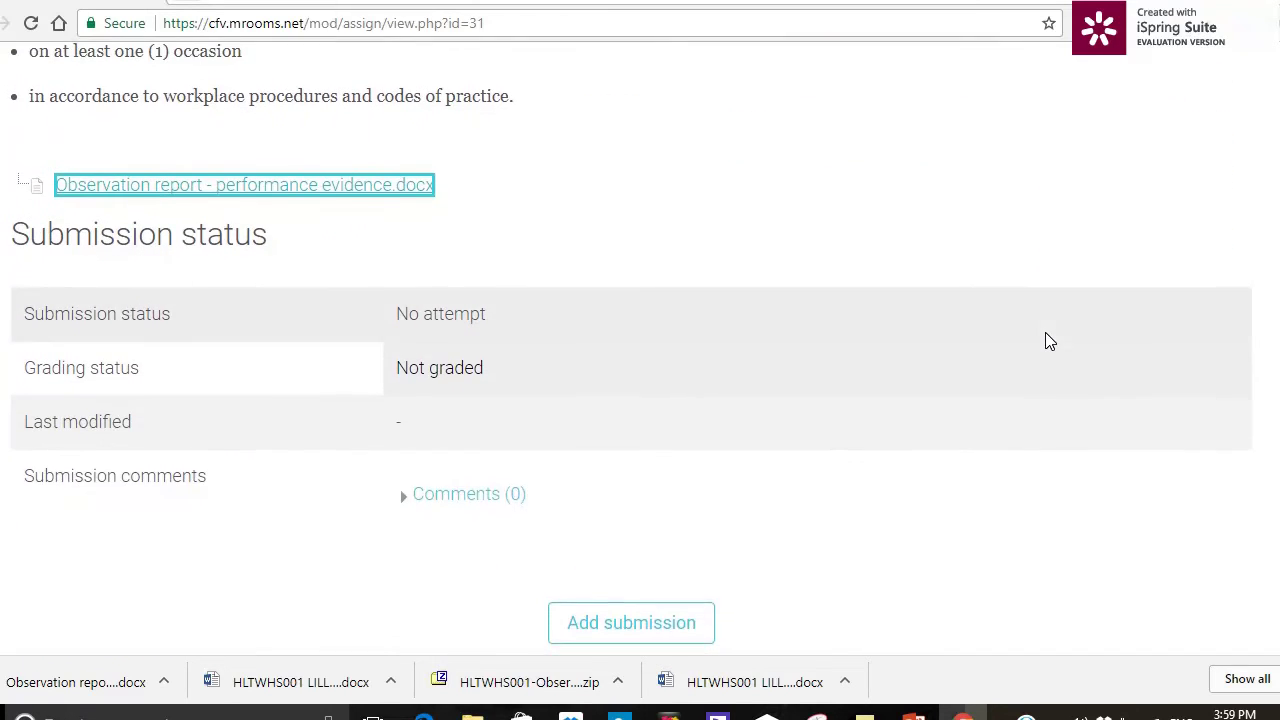
{"action": "scroll", "coordinate": [1047, 340], "scroll_direction": "down", "scroll_amount": 1}
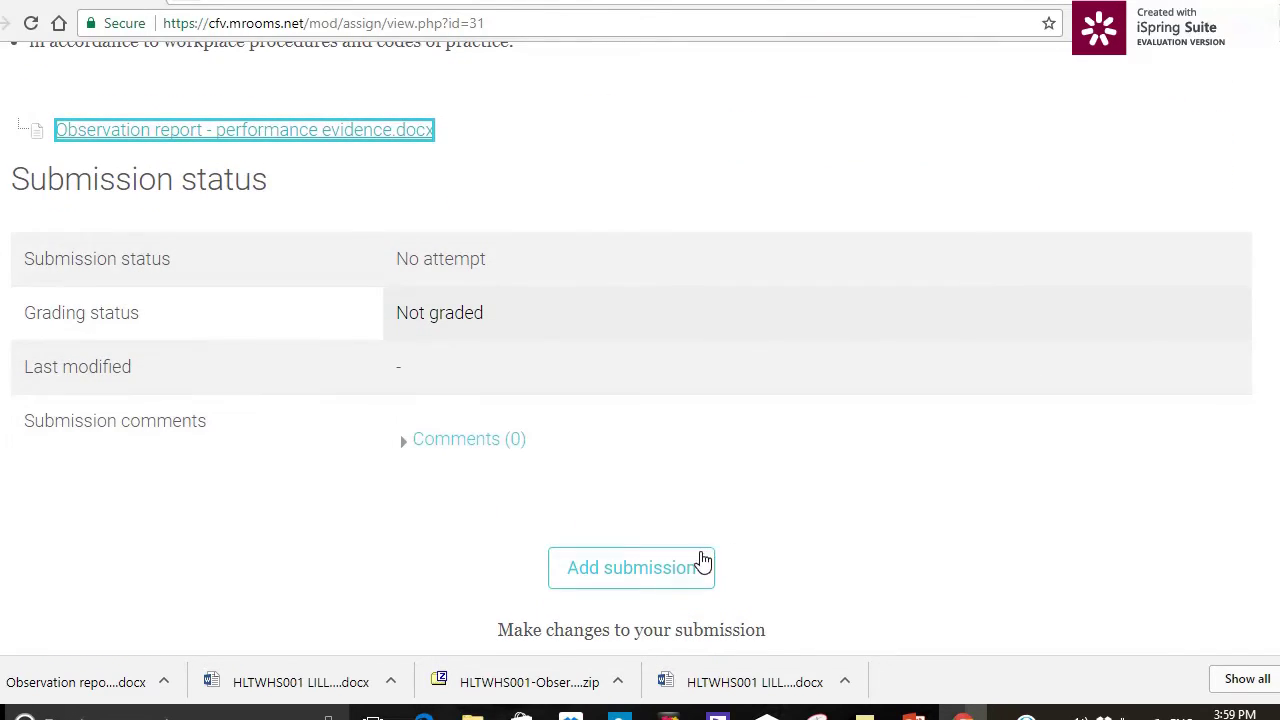
{"action": "scroll", "coordinate": [973, 345], "scroll_direction": "up", "scroll_amount": 4}
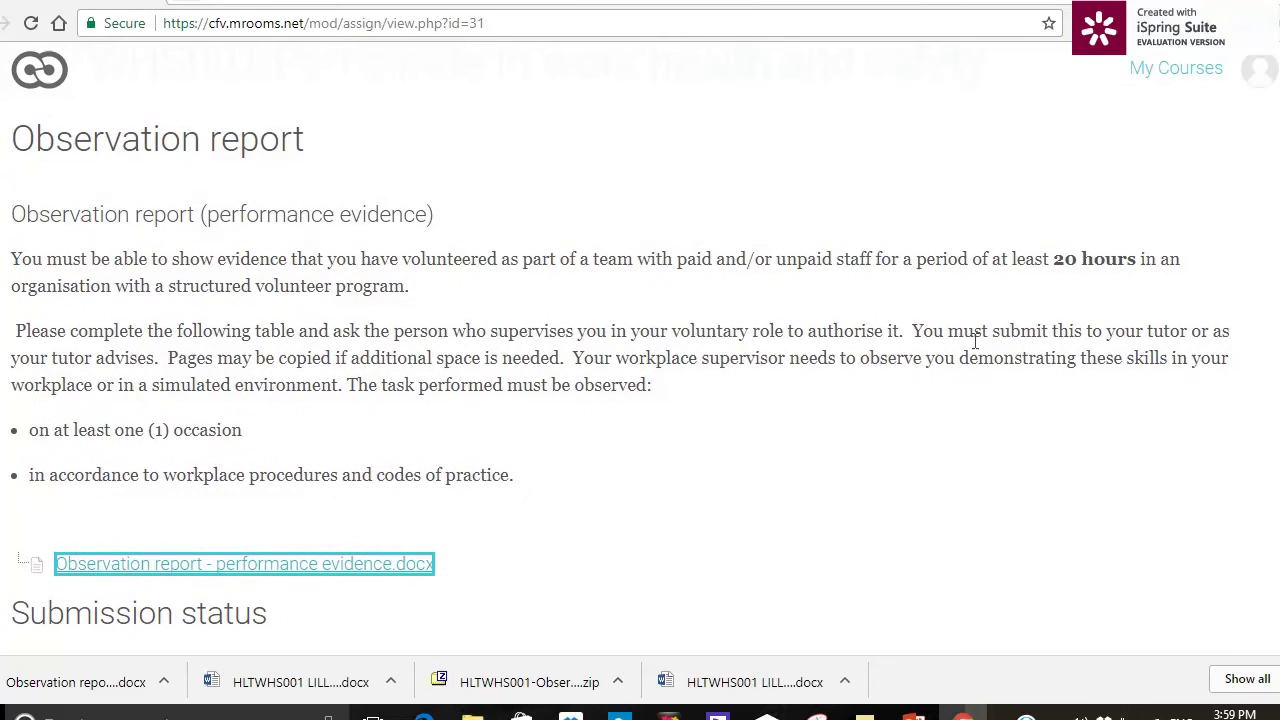
{"action": "scroll", "coordinate": [973, 348], "scroll_direction": "down", "scroll_amount": 3}
{"action": "scroll", "coordinate": [977, 348], "scroll_direction": "down", "scroll_amount": 3}
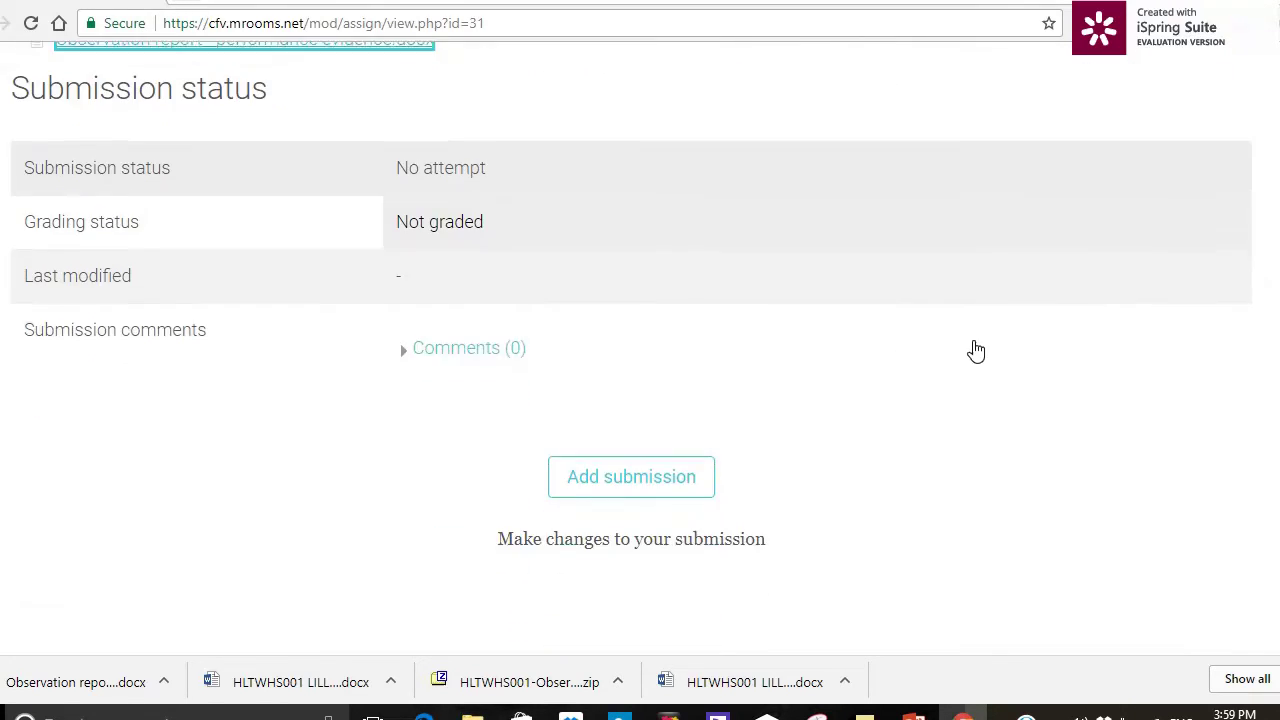
{"action": "left_click", "coordinate": [690, 335]}
- Open the file picker under File submissions and choose Upload a file
{"action": "scroll", "coordinate": [690, 335], "scroll_direction": "down", "scroll_amount": 4}
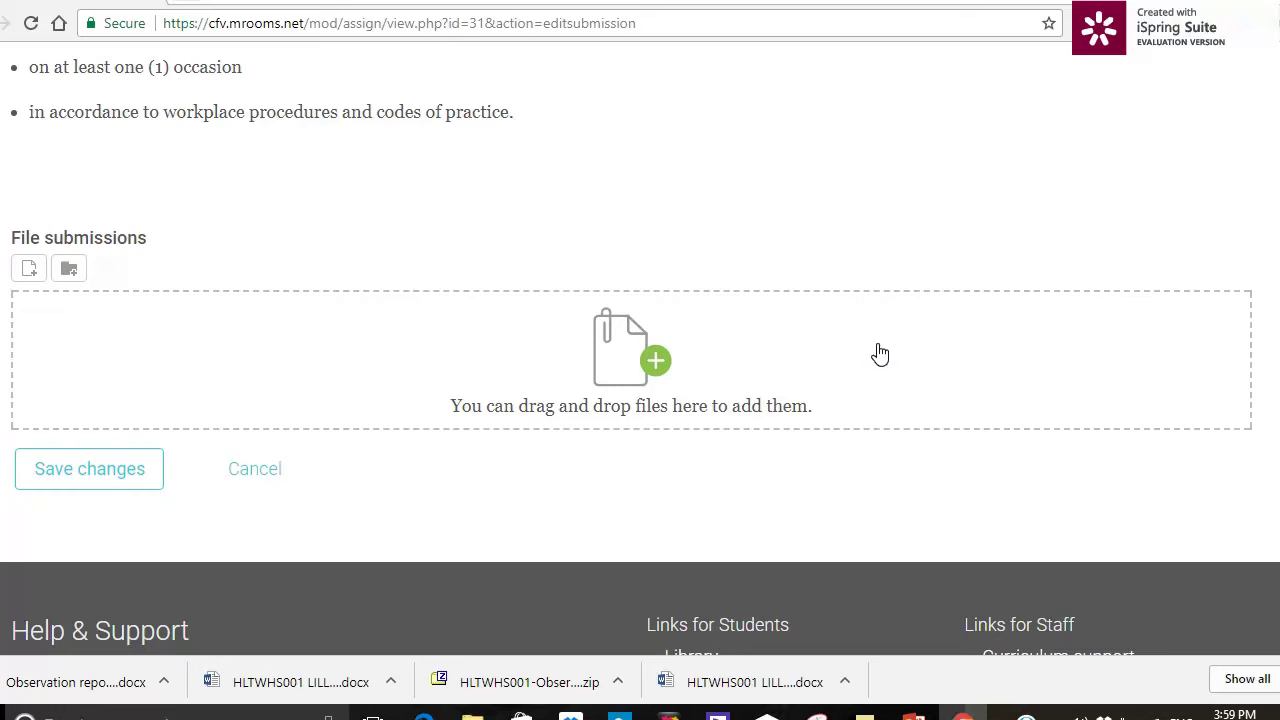
{"action": "left_click", "coordinate": [655, 365]}
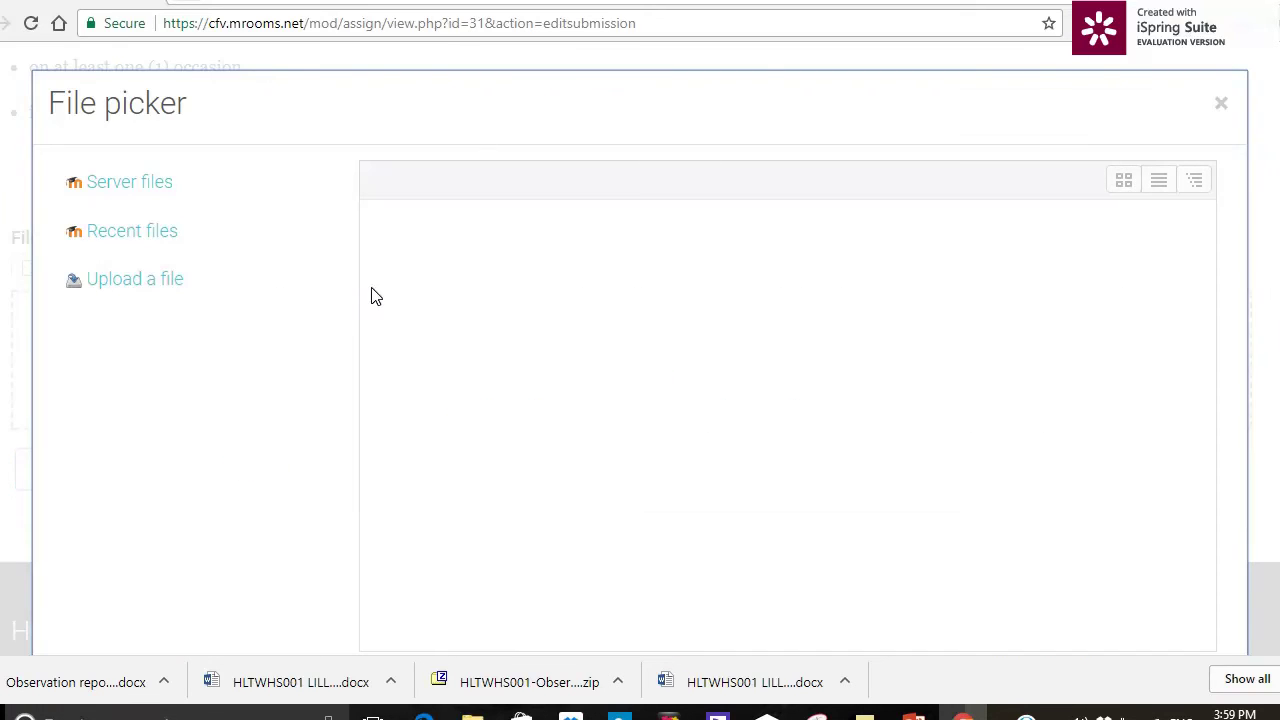
{"action": "left_click", "coordinate": [168, 282]}
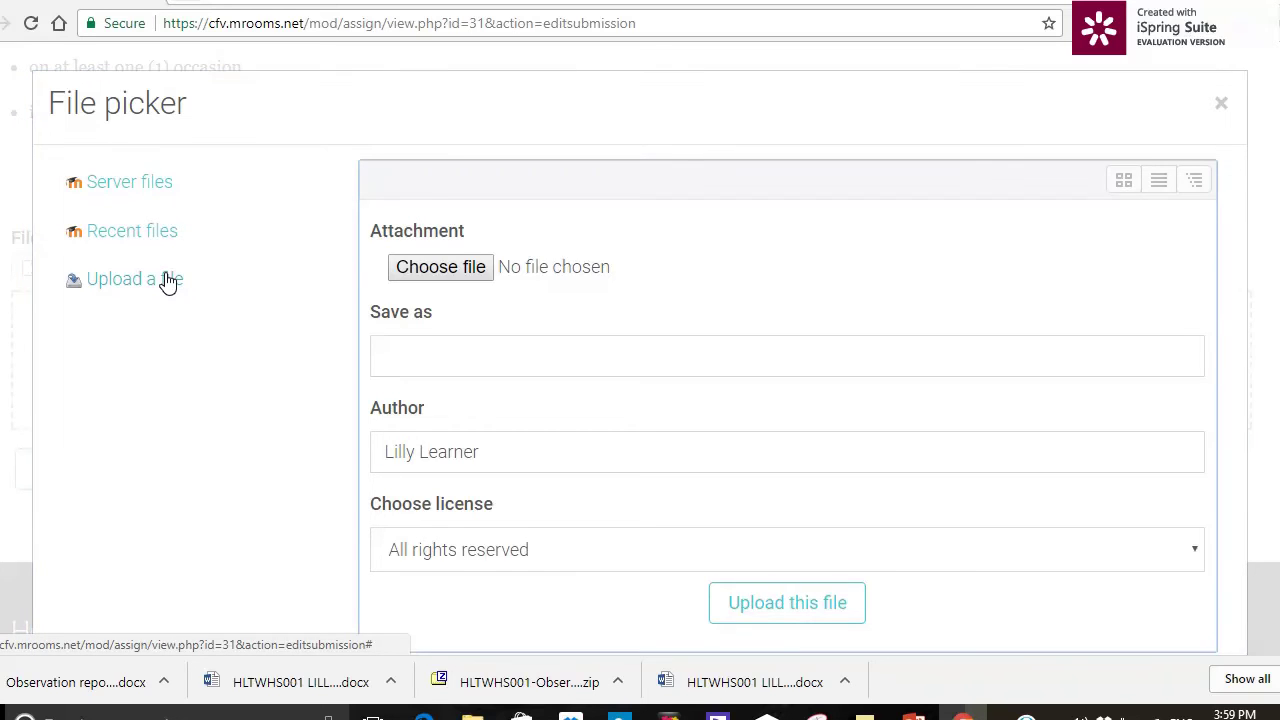
- Choose the HLTWHS001 assessment 3 Word document from the Desktop as the attachment
{"action": "left_click", "coordinate": [426, 278]}
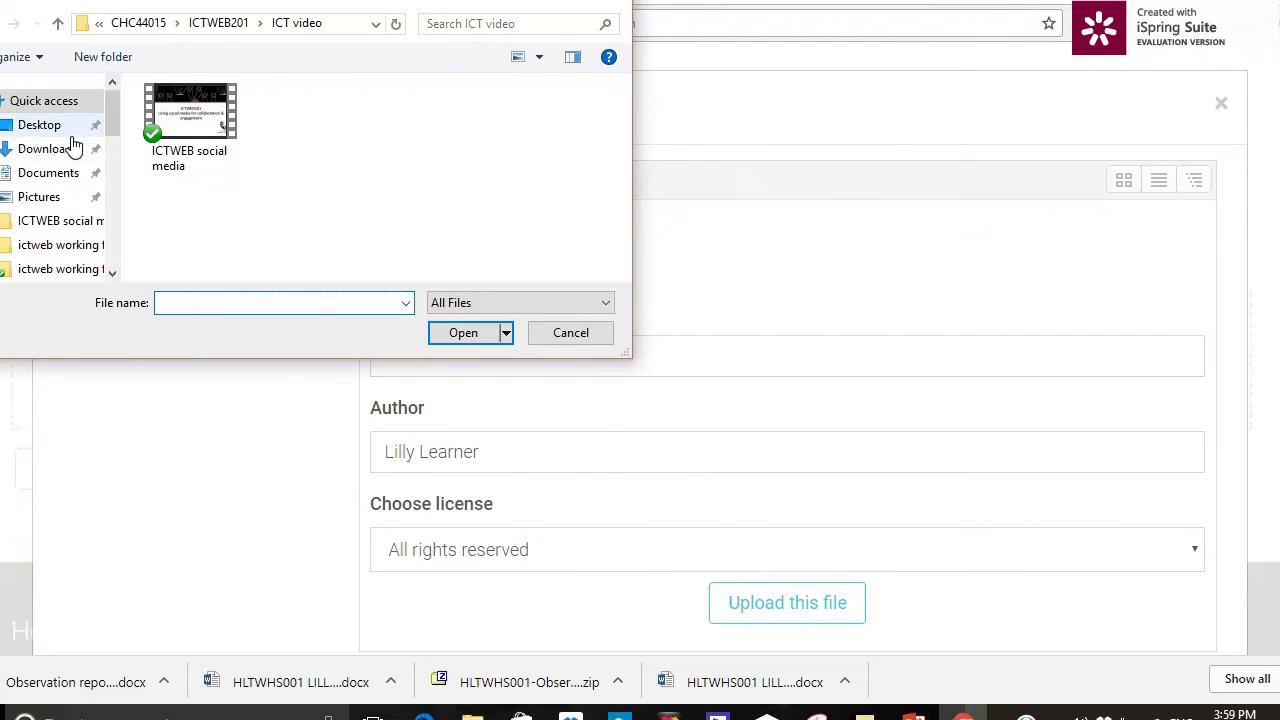
{"action": "left_click", "coordinate": [52, 126]}
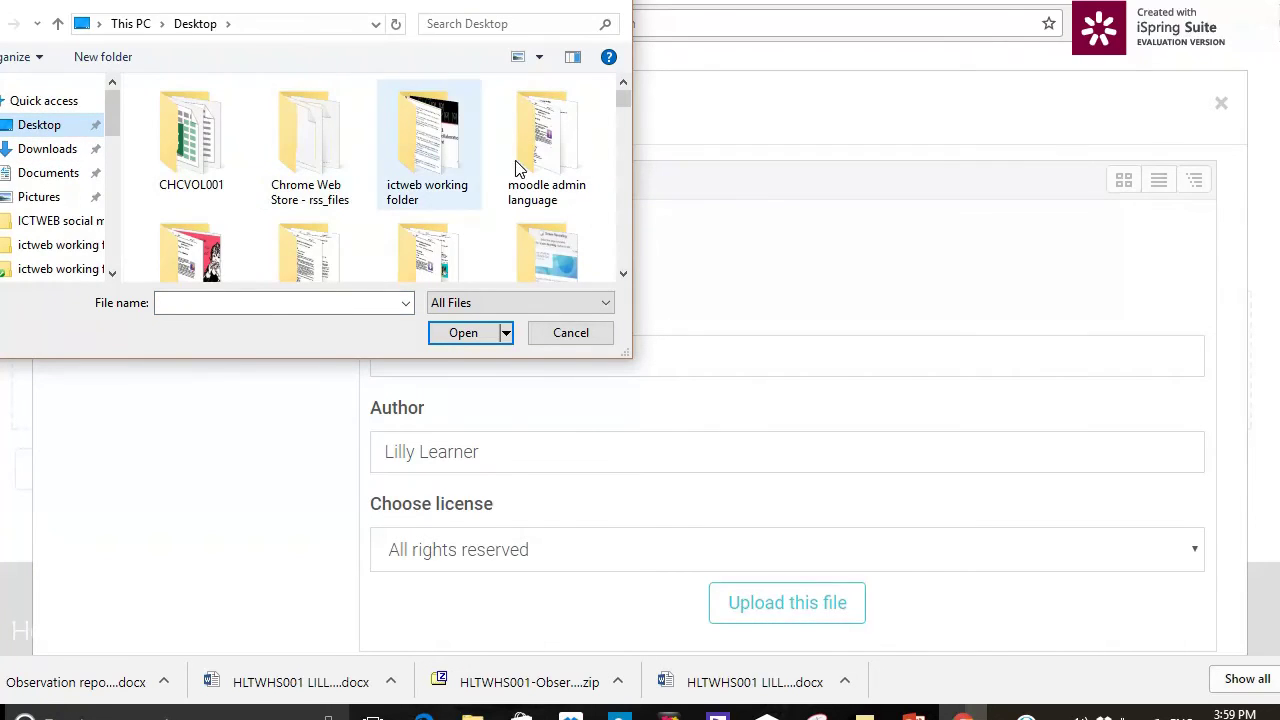
{"action": "scroll", "coordinate": [621, 201], "scroll_direction": "down", "scroll_amount": 5}
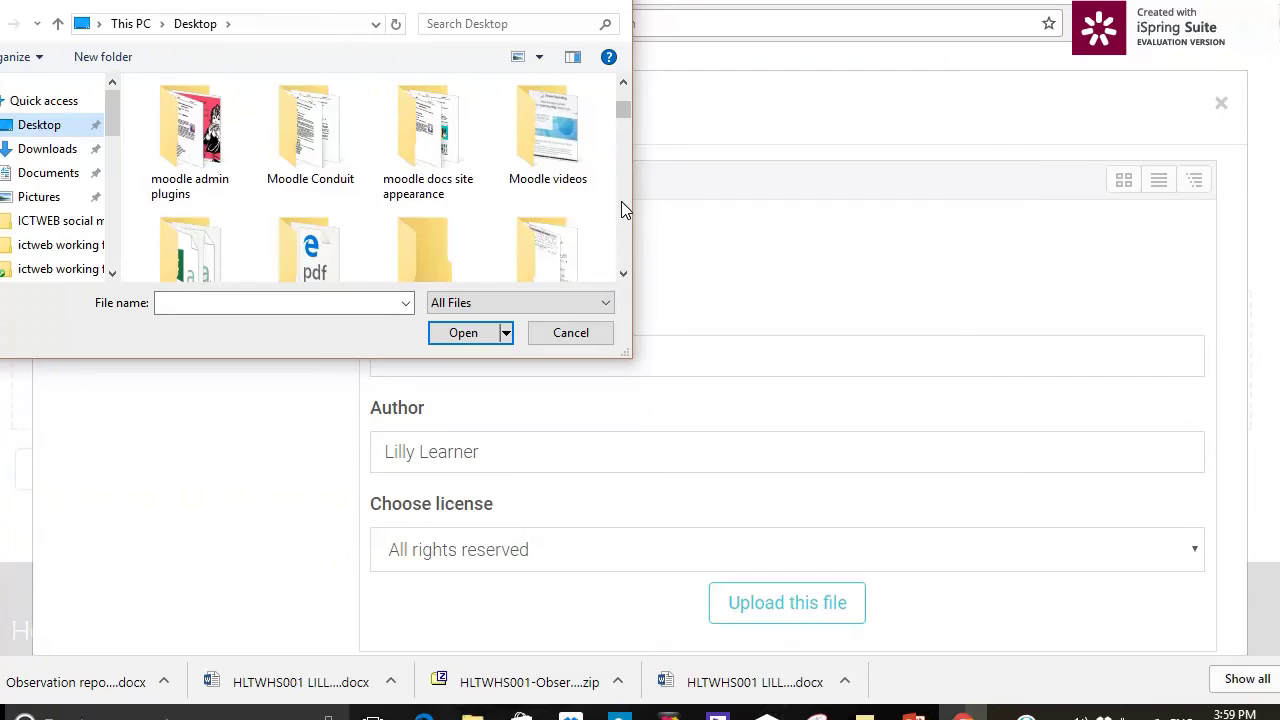
{"action": "left_click", "coordinate": [626, 94]}
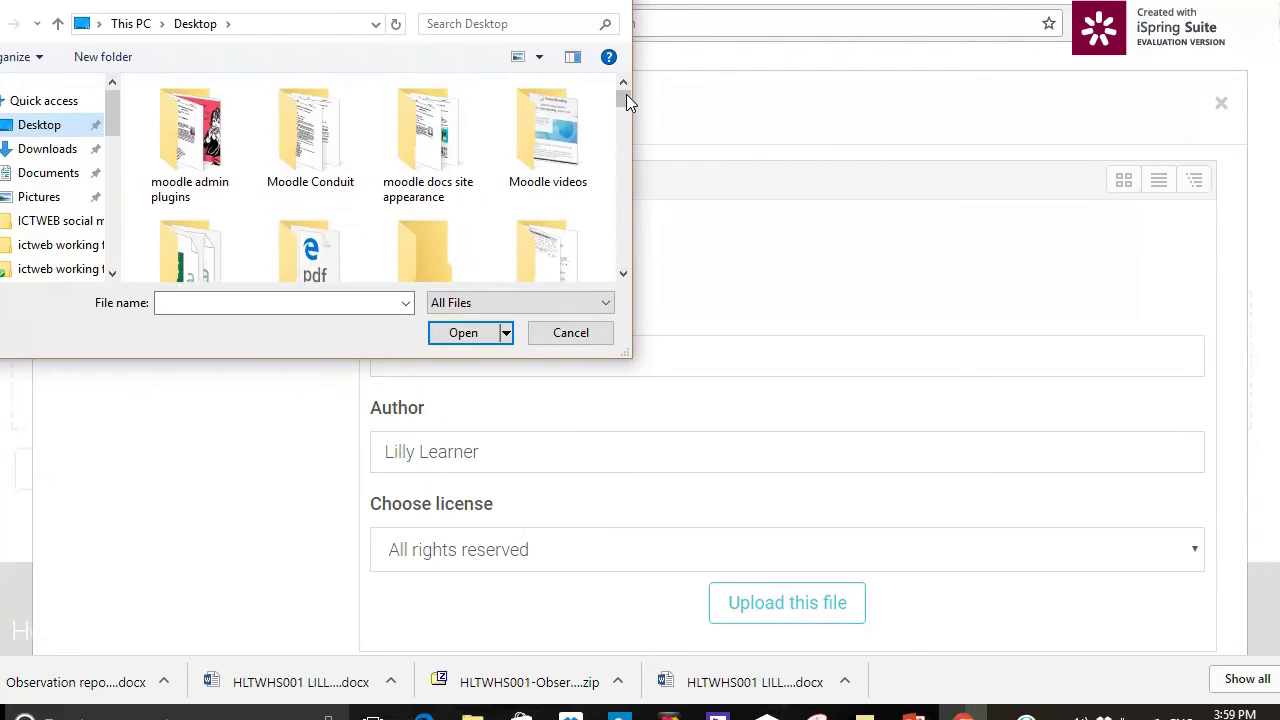
{"action": "left_click", "coordinate": [626, 263]}
{"action": "scroll", "coordinate": [626, 262], "scroll_direction": "down", "scroll_amount": 5}
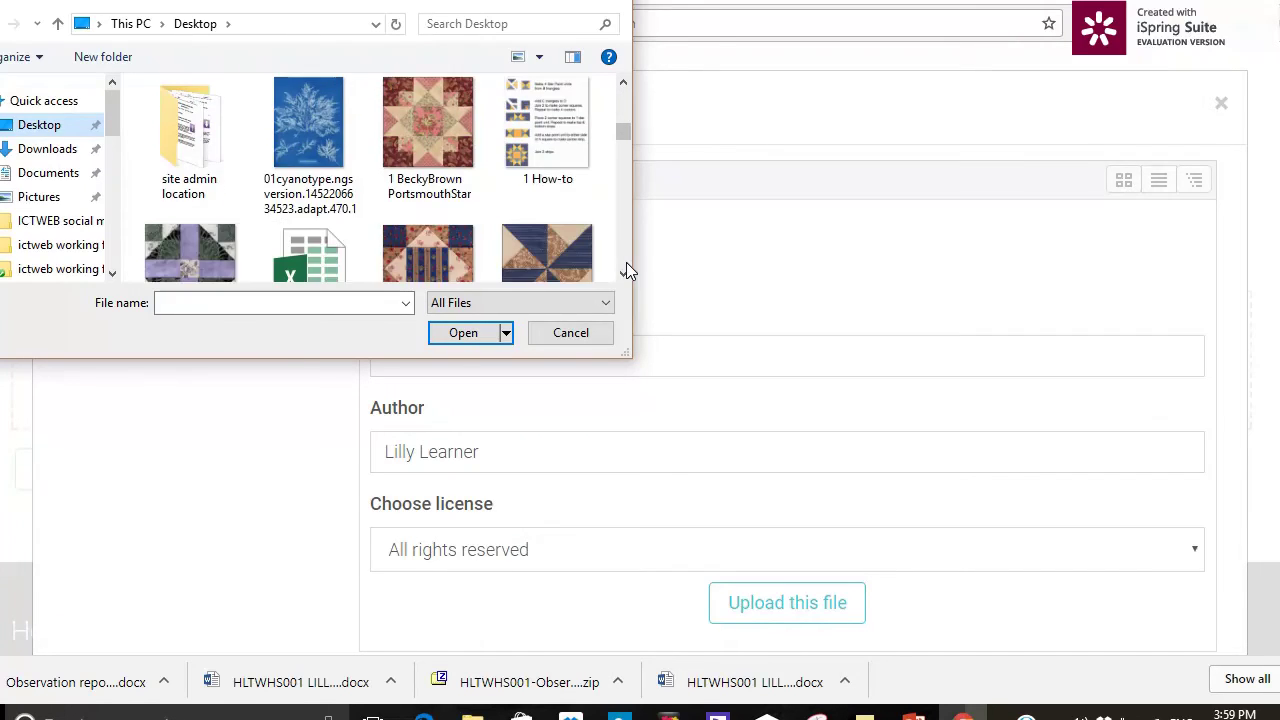
{"action": "scroll", "coordinate": [626, 262], "scroll_direction": "down", "scroll_amount": 6}
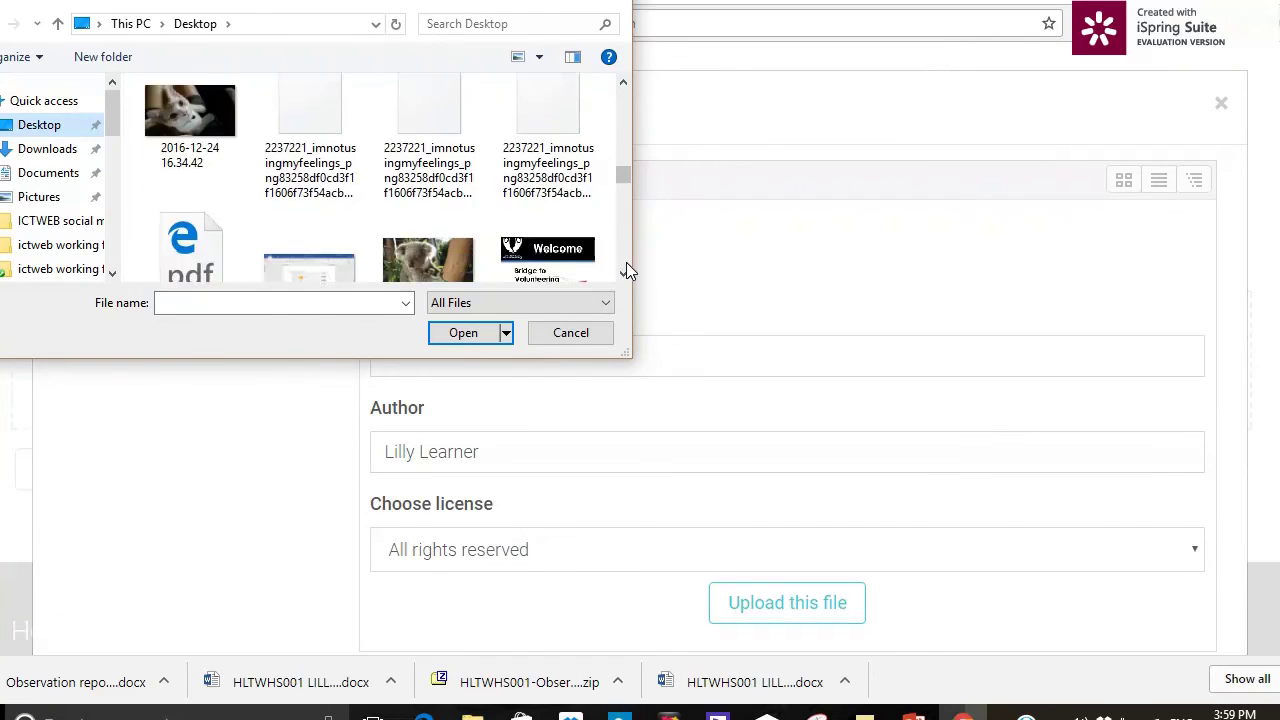
{"action": "scroll", "coordinate": [626, 262], "scroll_direction": "down", "scroll_amount": 4}
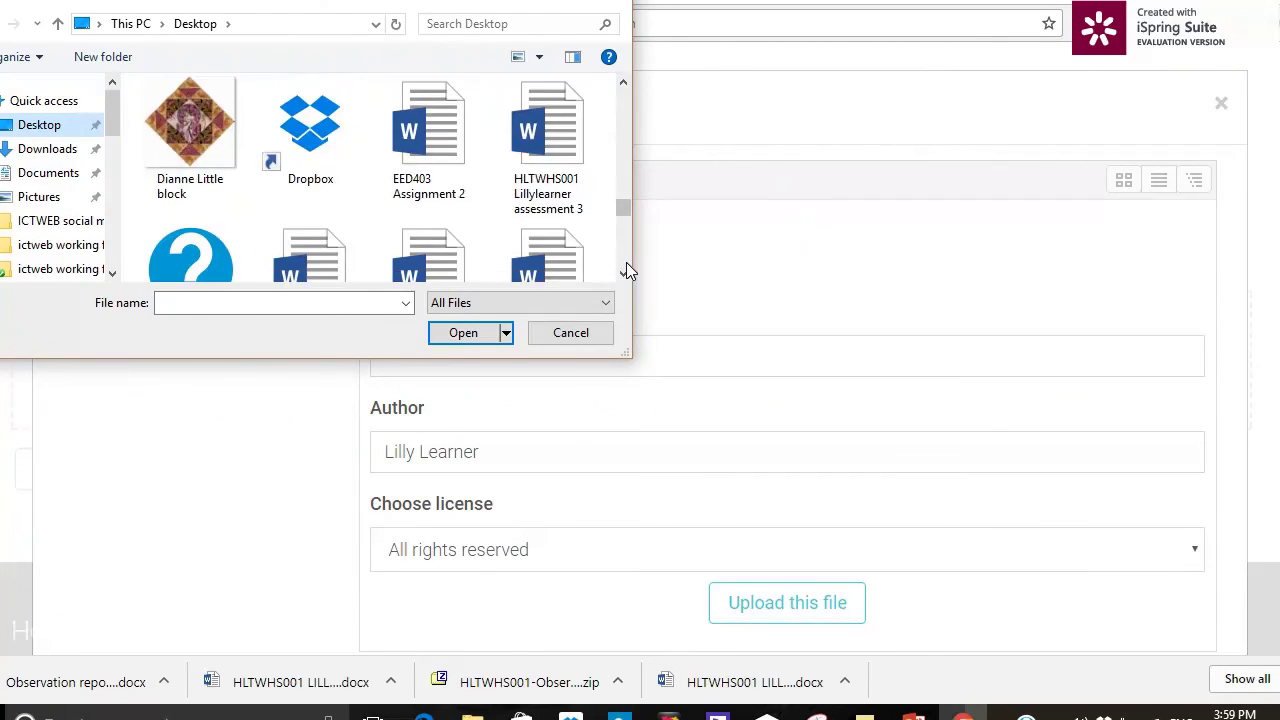
{"action": "left_click", "coordinate": [549, 203]}
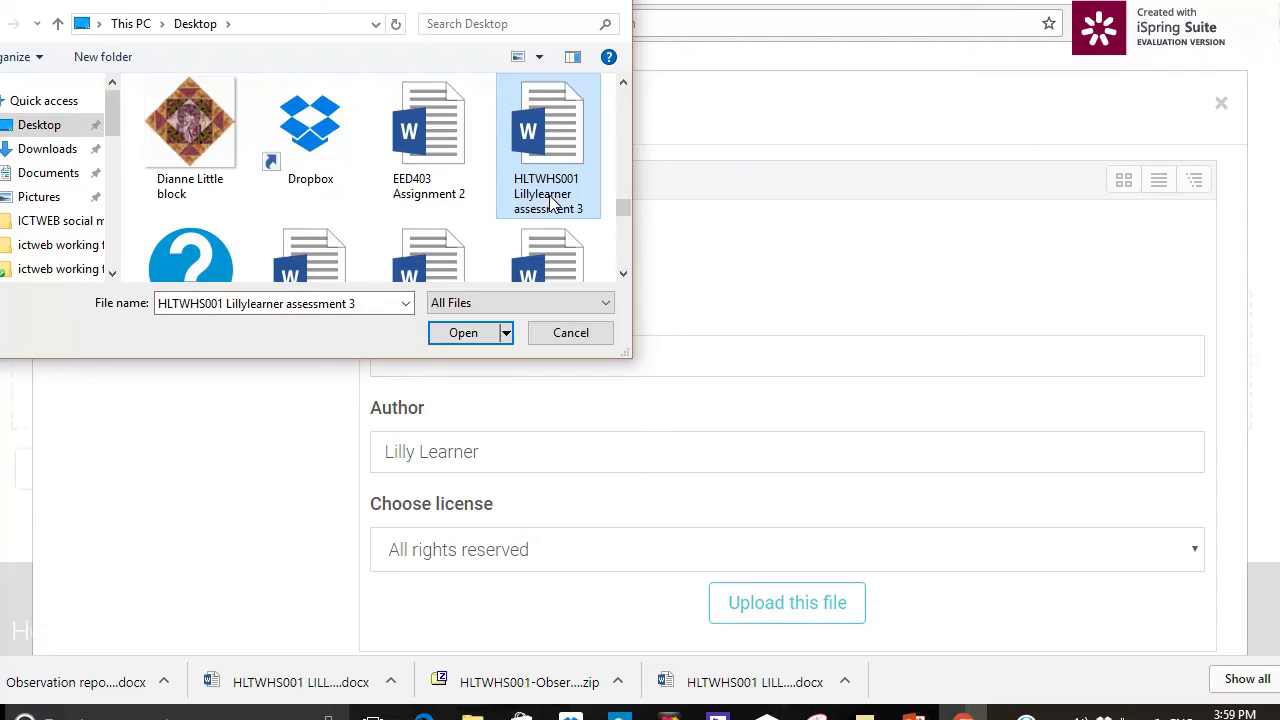
{"action": "left_click", "coordinate": [466, 333]}
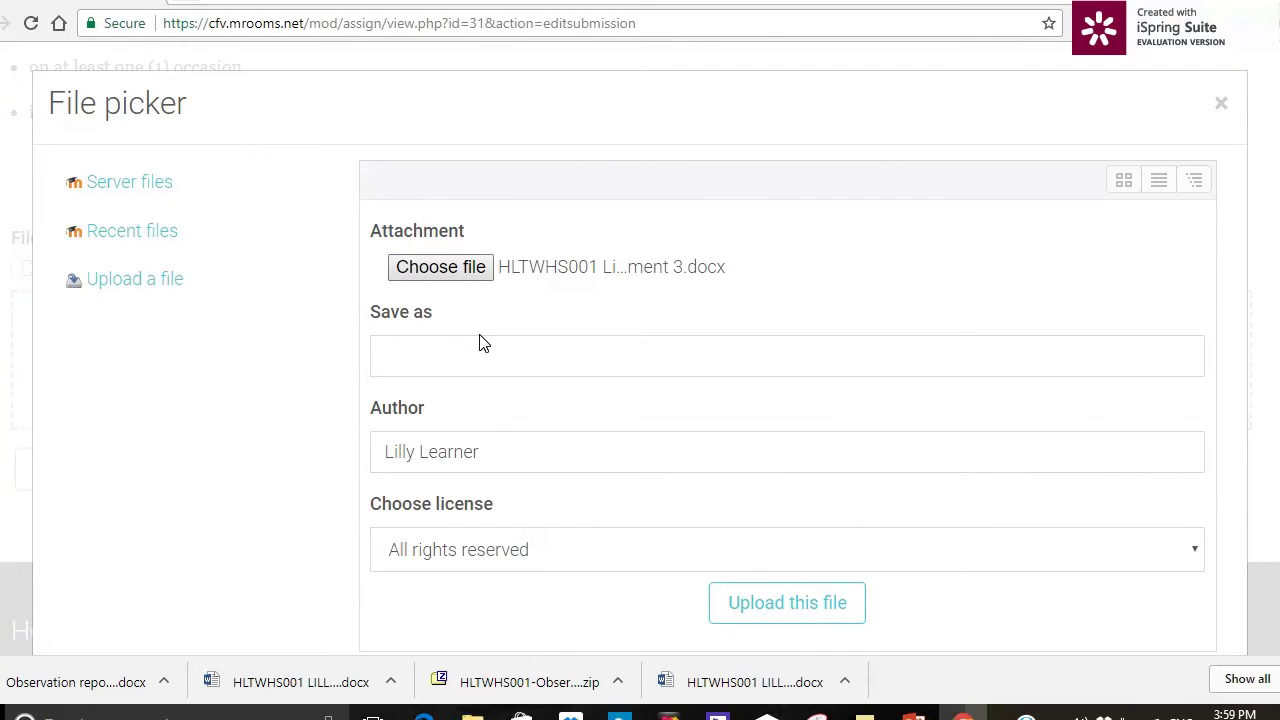
- Save the document under the learner's name plus 'assessment 3' and upload it
{"action": "left_click", "coordinate": [455, 352]}
{"action": "type", "text": "Lill"}
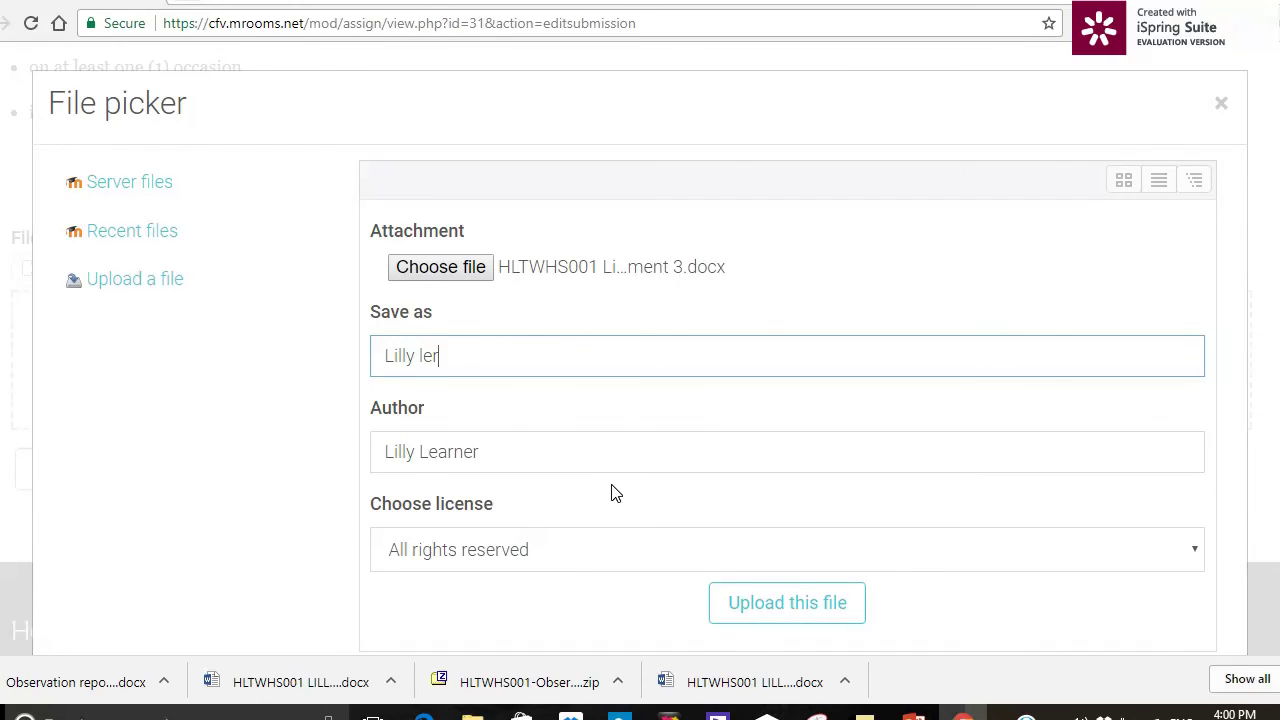
{"action": "type", "text": "y learner"}
{"action": "type", "text": " assesme"}
{"action": "type", "text": "ment"}
{"action": "type", "text": " 3"}
{"action": "left_click", "coordinate": [848, 603]}
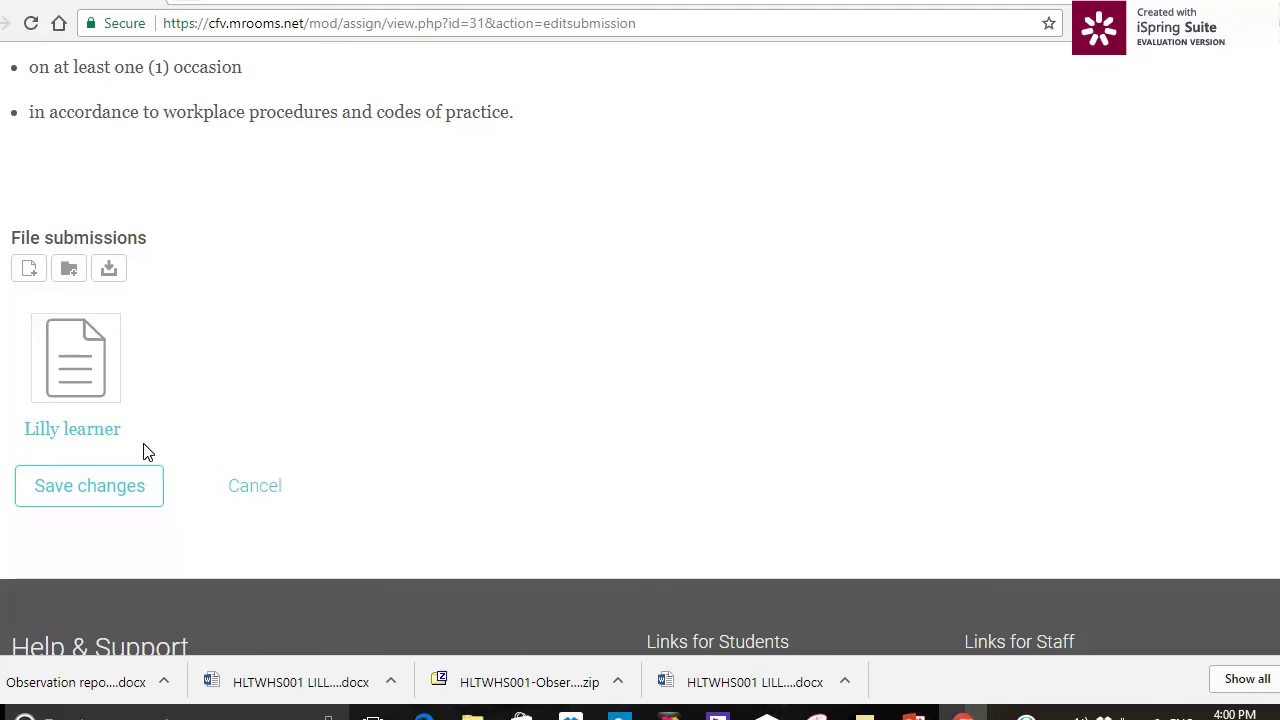
- Save the submission and review its status: Submitted for grading, Not graded
{"action": "left_click", "coordinate": [135, 500]}
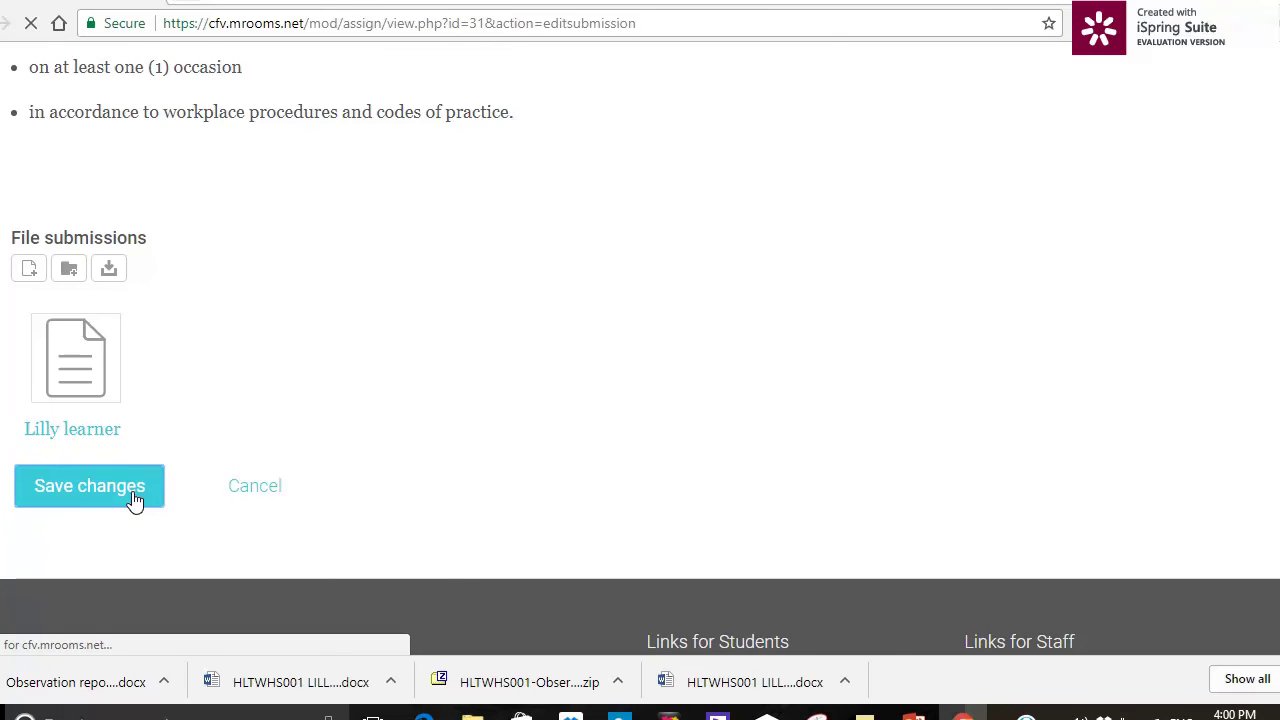
{"action": "scroll", "coordinate": [481, 428], "scroll_direction": "down", "scroll_amount": 4}
{"action": "scroll", "coordinate": [479, 428], "scroll_direction": "down", "scroll_amount": 3}
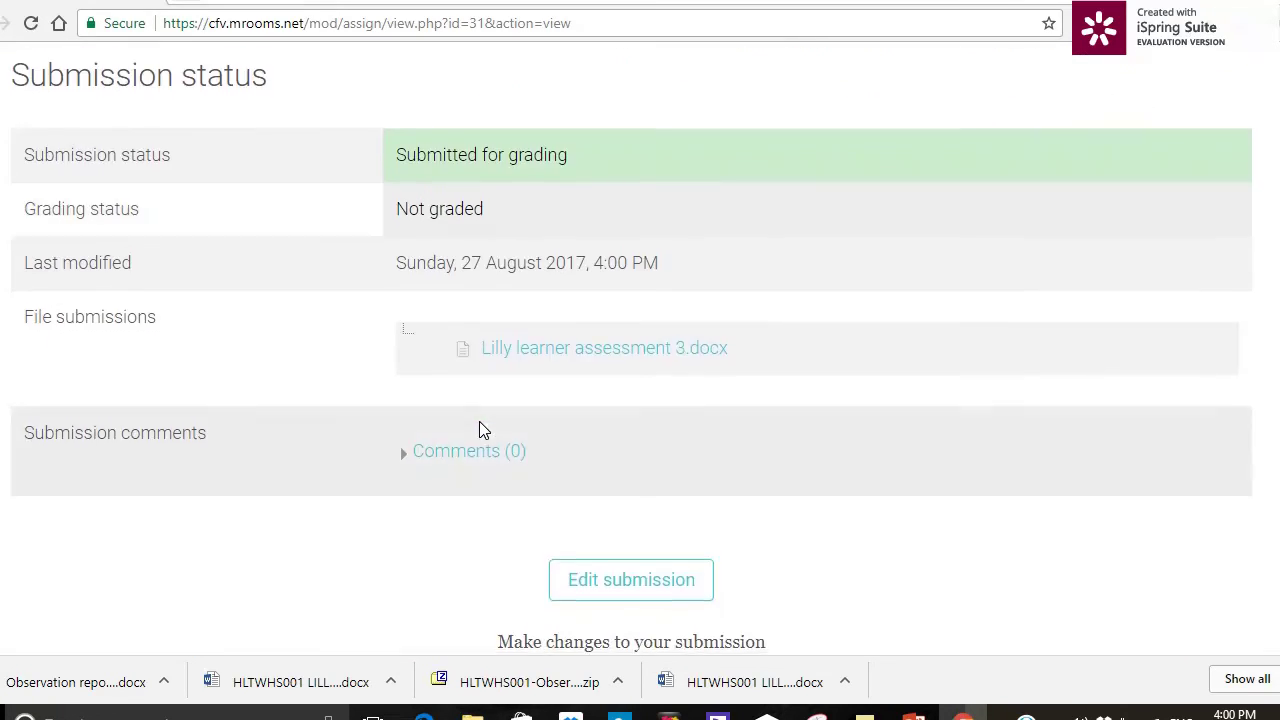
{"action": "scroll", "coordinate": [479, 421], "scroll_direction": "up", "scroll_amount": 2}
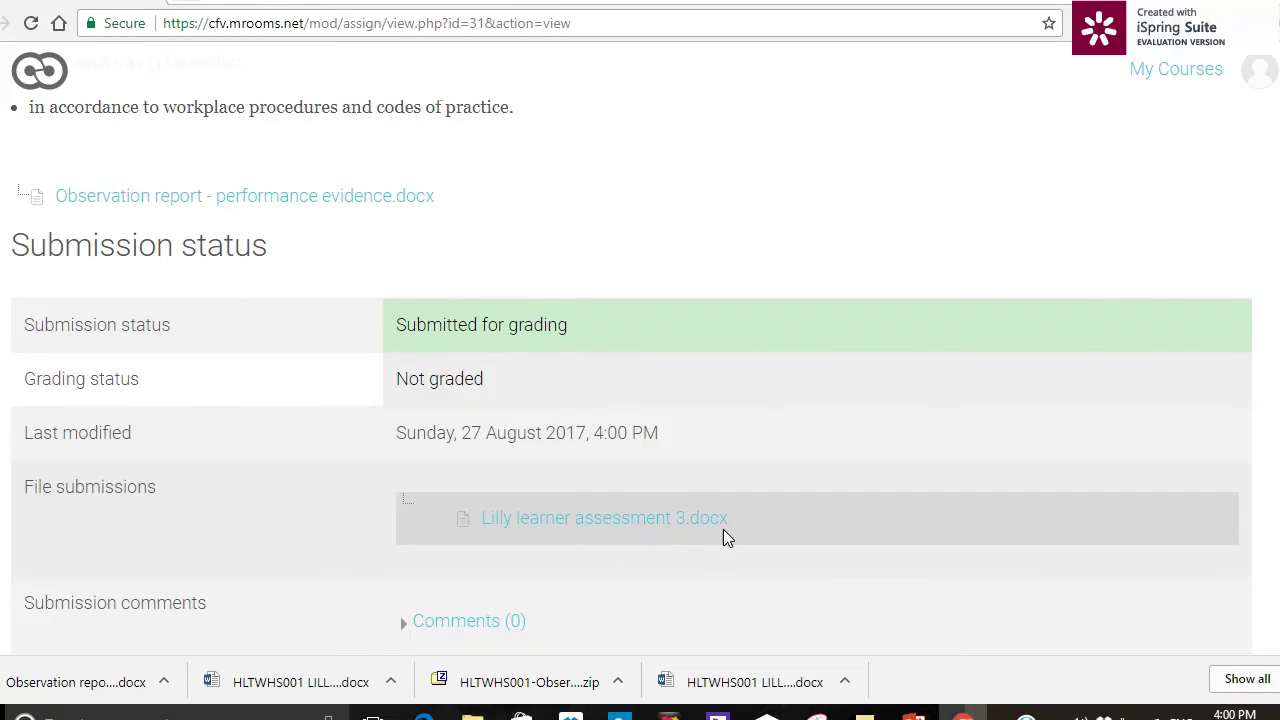
{"action": "scroll", "coordinate": [820, 523], "scroll_direction": "down", "scroll_amount": 3}
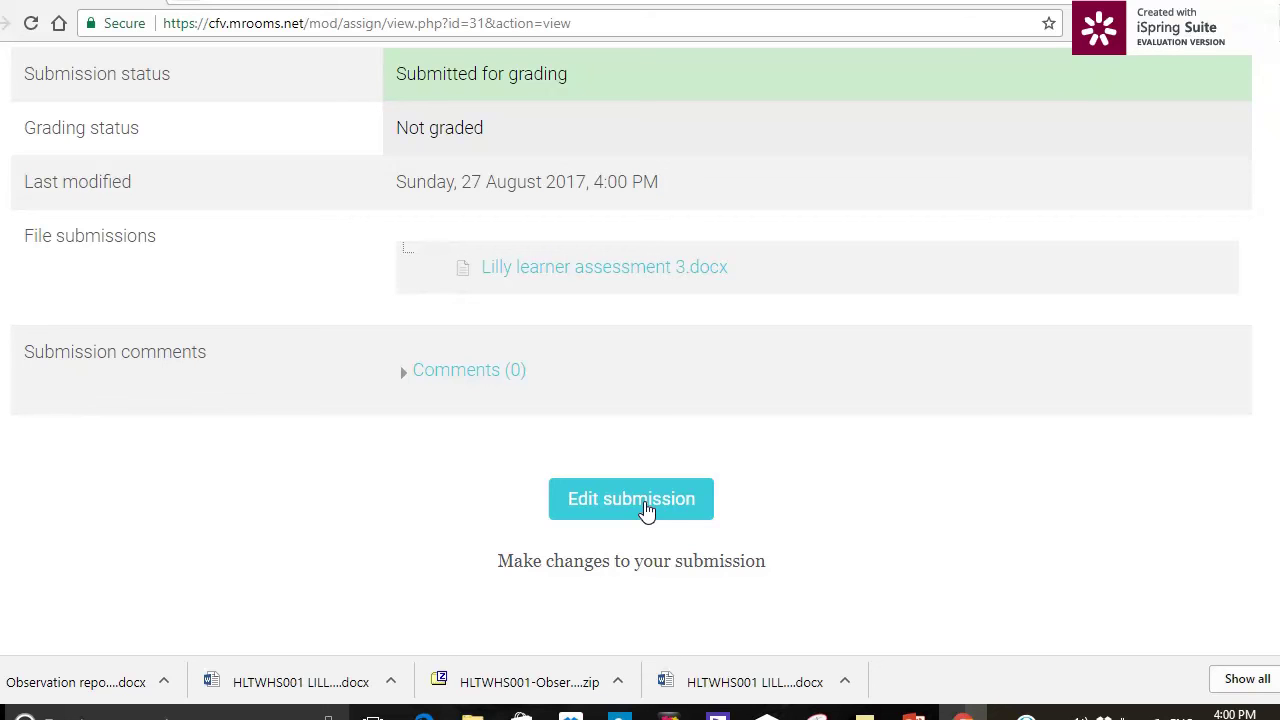
- Reopen the submission for editing and cancel adding a second file
{"action": "left_click", "coordinate": [645, 500]}
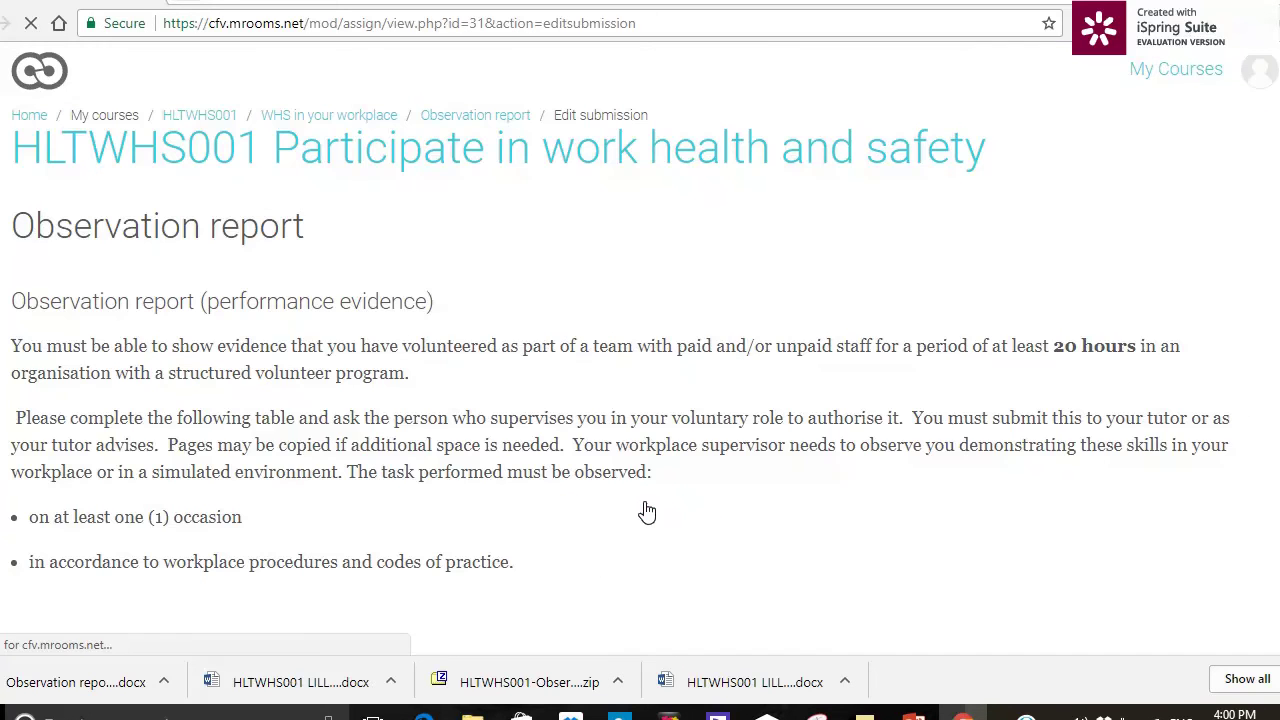
{"action": "scroll", "coordinate": [643, 508], "scroll_direction": "down", "scroll_amount": 4}
{"action": "scroll", "coordinate": [643, 508], "scroll_direction": "down", "scroll_amount": 2}
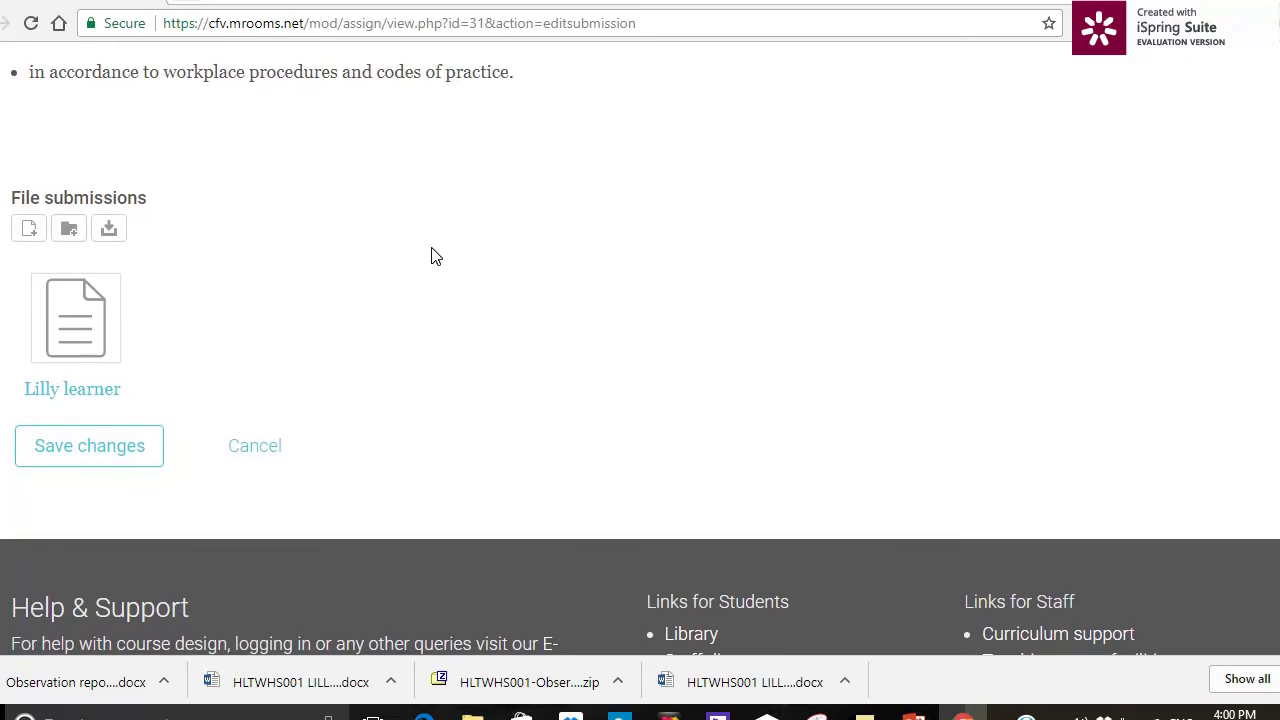
{"action": "left_click", "coordinate": [33, 240]}
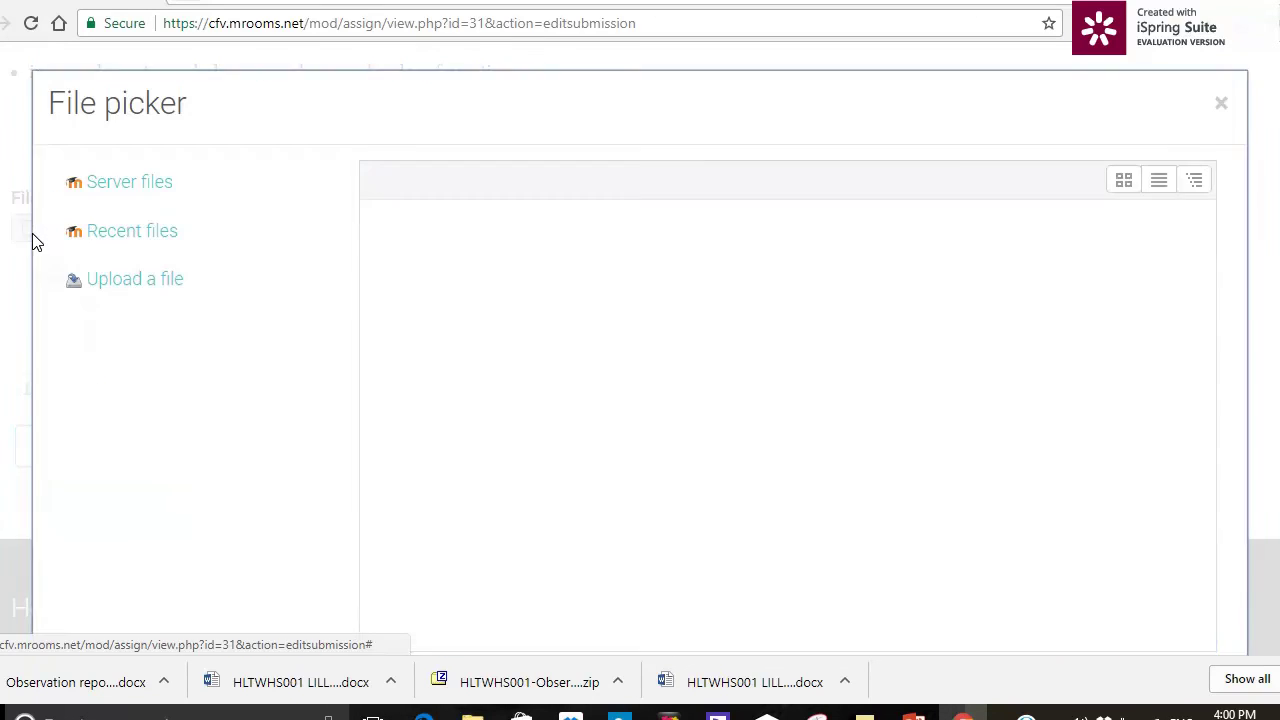
{"action": "left_click", "coordinate": [426, 274]}
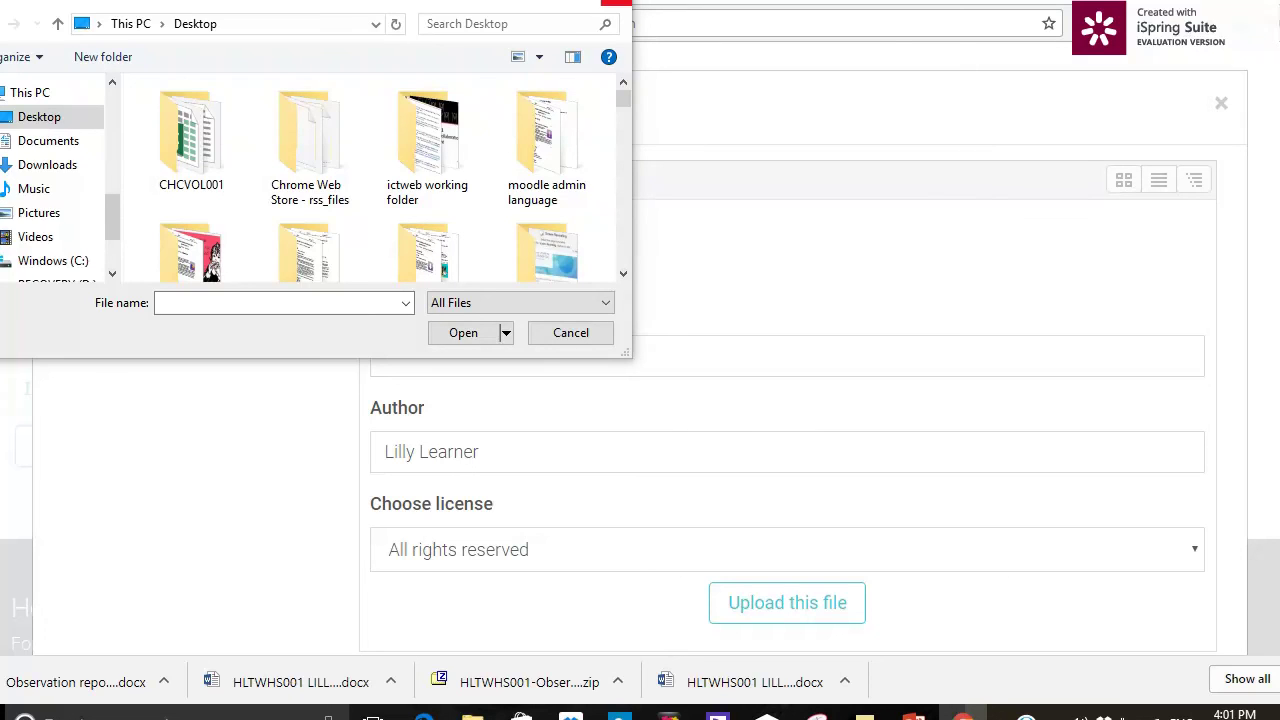
{"action": "left_click", "coordinate": [616, 2]}
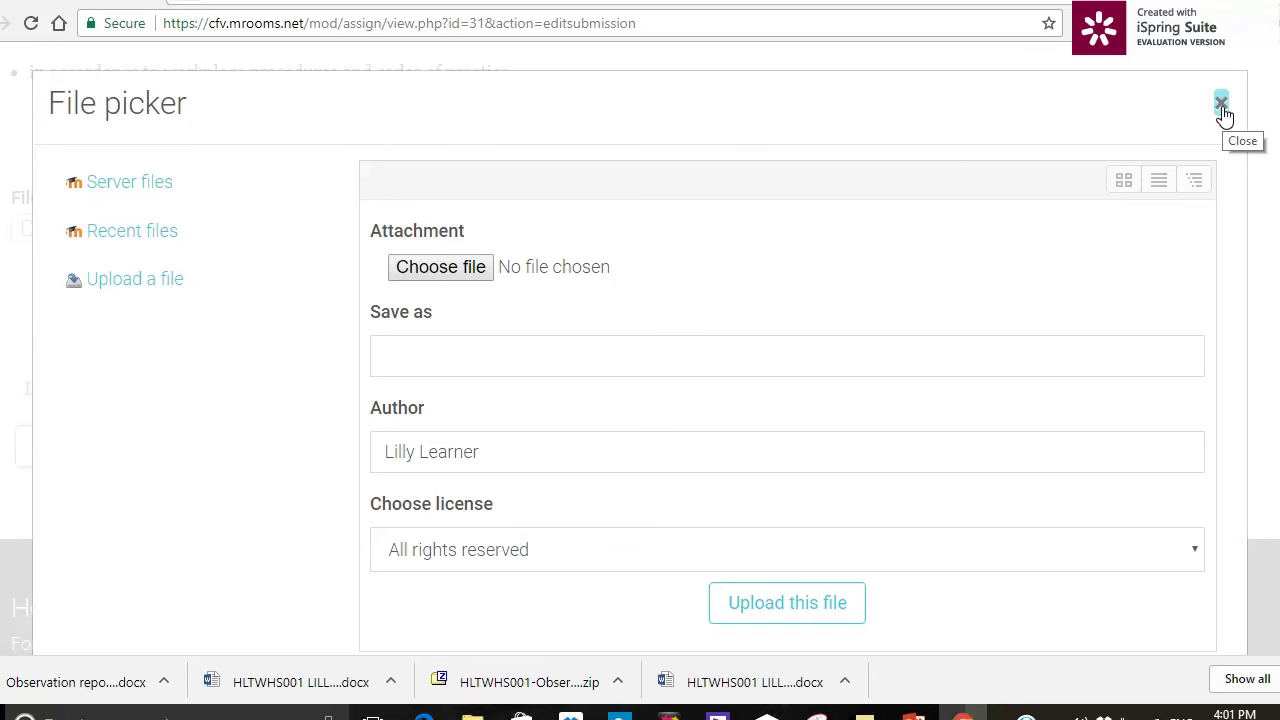
- Close the file picker, resave the submission, and check the 4:01 PM modified time
{"action": "left_click", "coordinate": [1222, 105]}
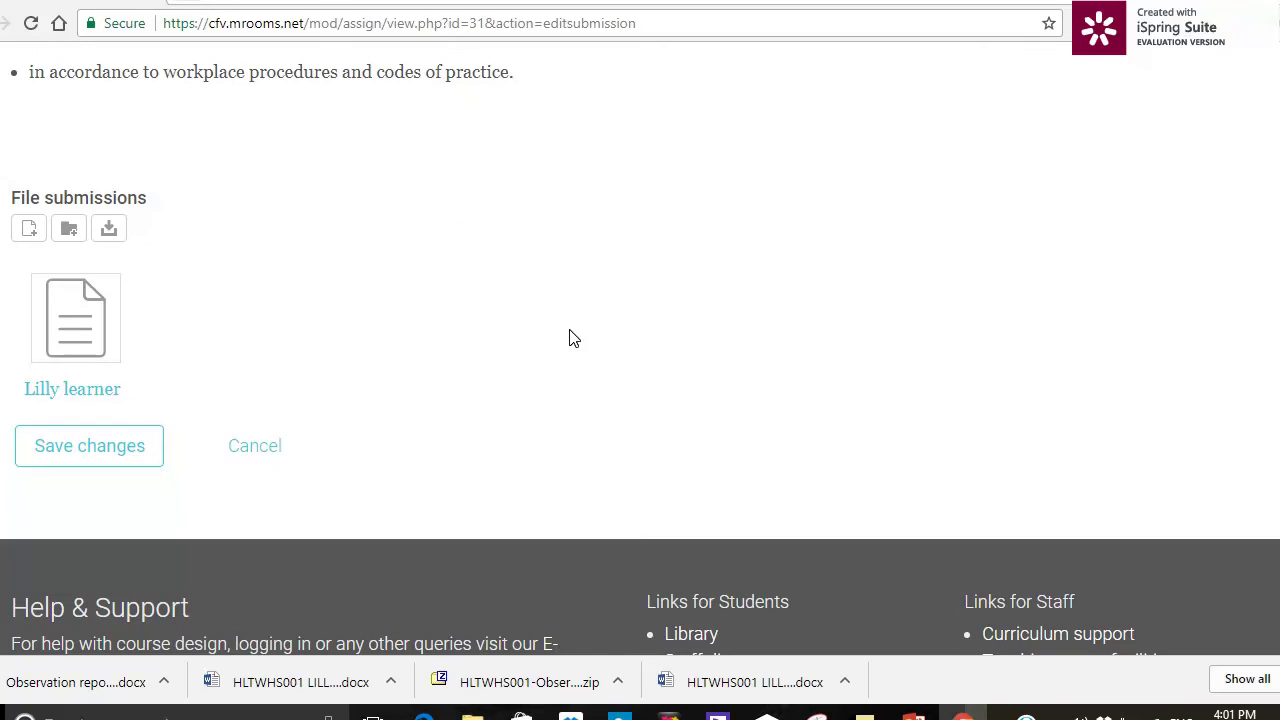
{"action": "left_click", "coordinate": [81, 444]}
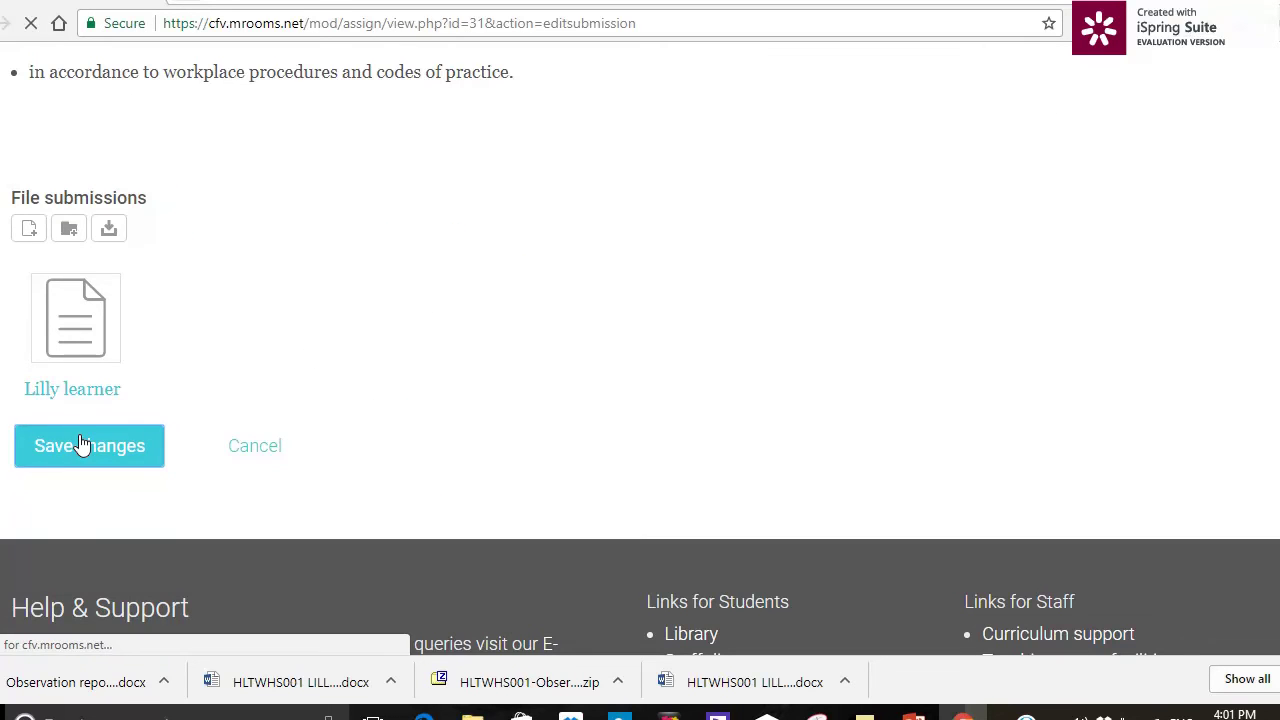
{"action": "scroll", "coordinate": [411, 530], "scroll_direction": "down", "scroll_amount": 5}
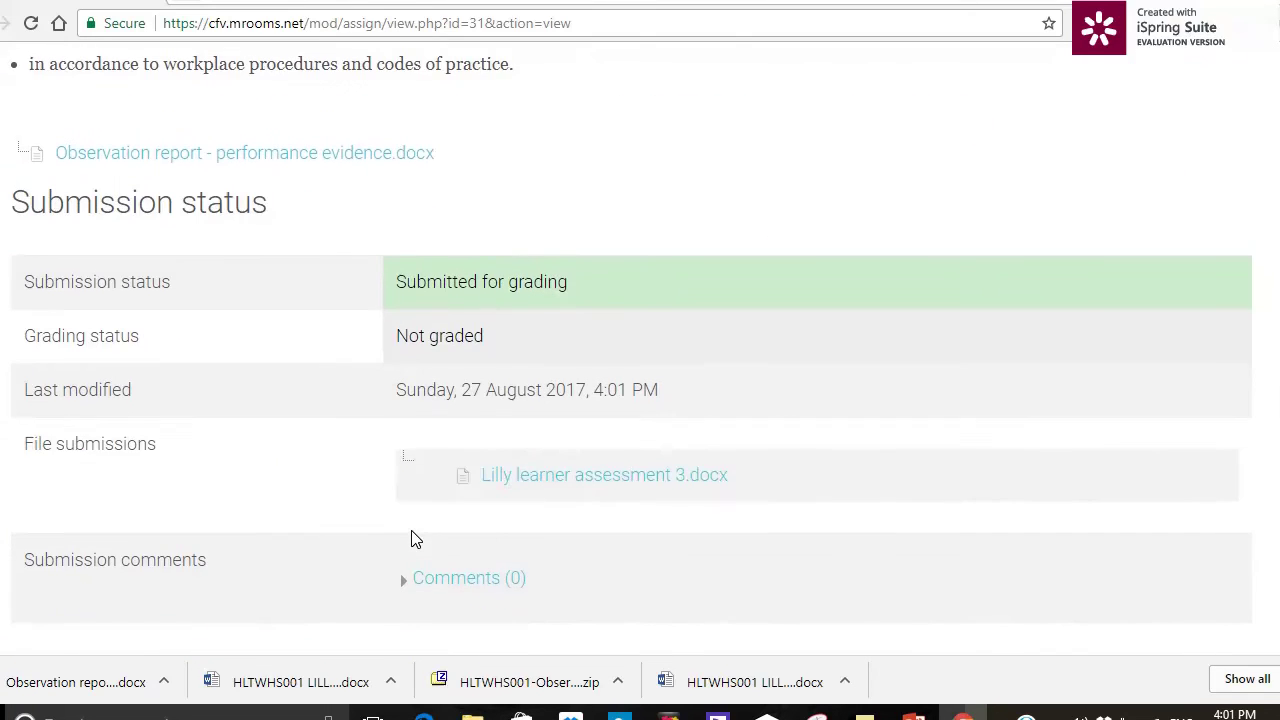
{"action": "scroll", "coordinate": [411, 539], "scroll_direction": "down", "scroll_amount": 4}
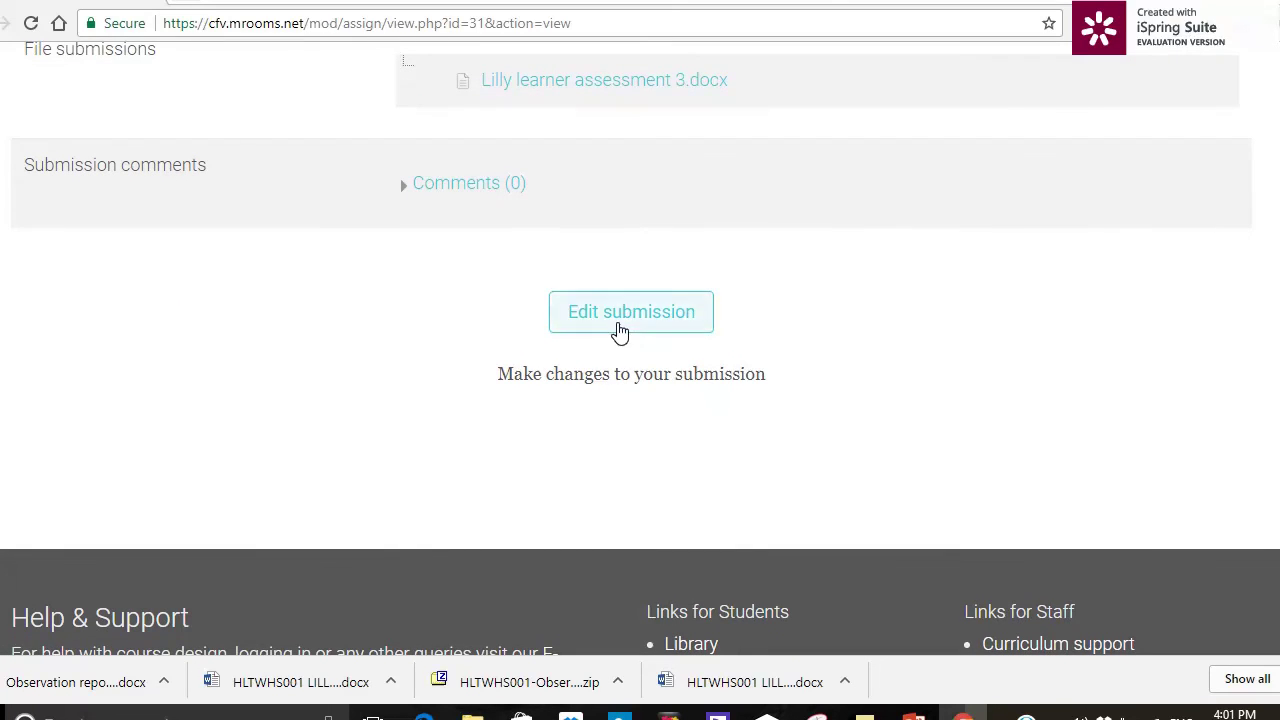
{"action": "left_click", "coordinate": [620, 326]}
{"action": "scroll", "coordinate": [610, 440], "scroll_direction": "down", "scroll_amount": 3}
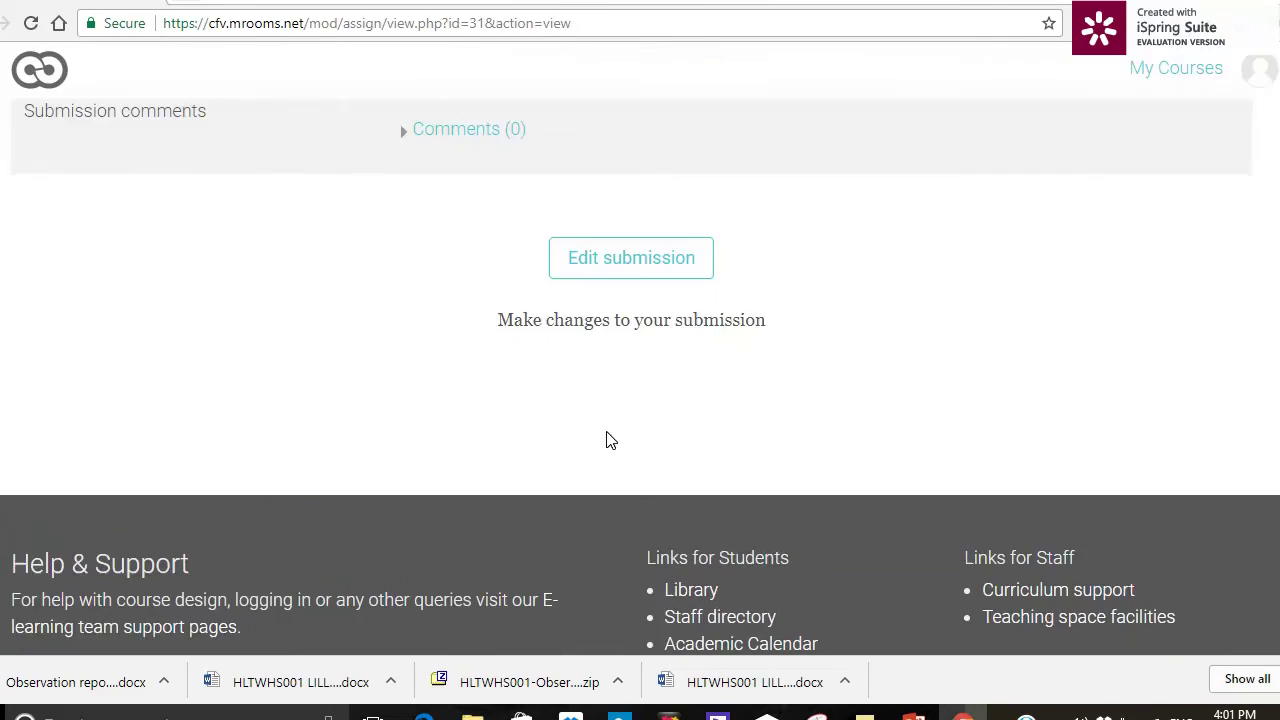
{"action": "scroll", "coordinate": [610, 440], "scroll_direction": "up", "scroll_amount": 3}
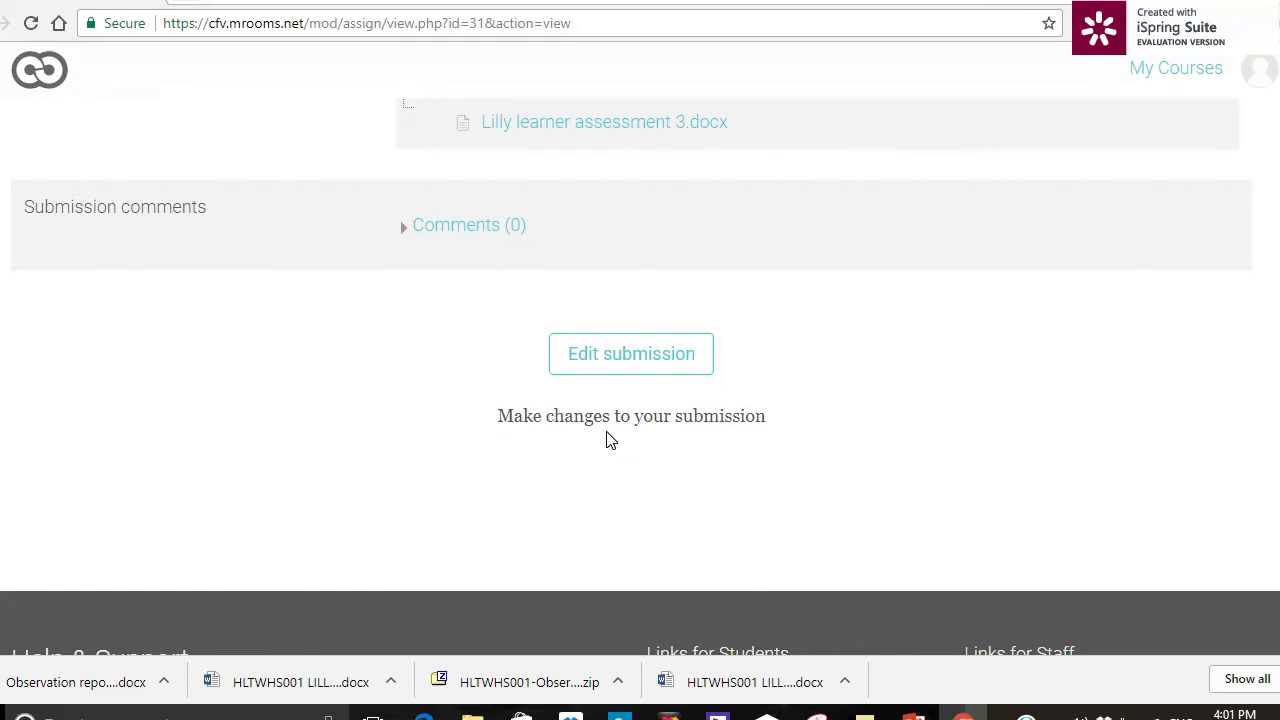